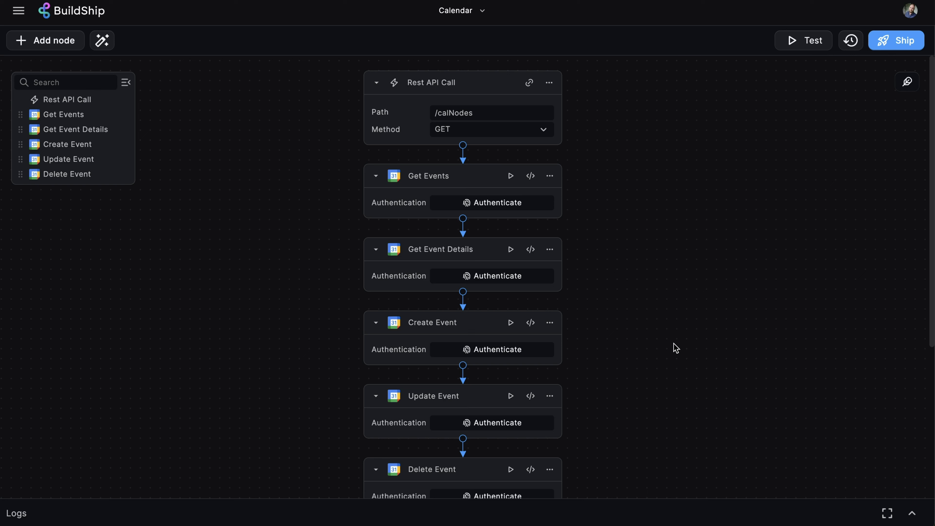
Step: Authenticate the Get Events node and set its Start Date to the documented sample value 2024-05-01T00:00:00Z
left_click(515, 205)
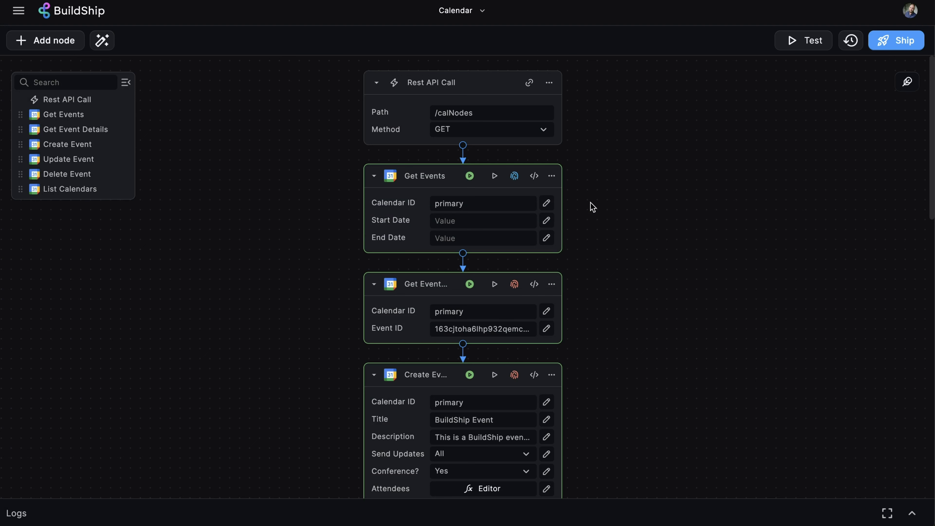
left_click(568, 186)
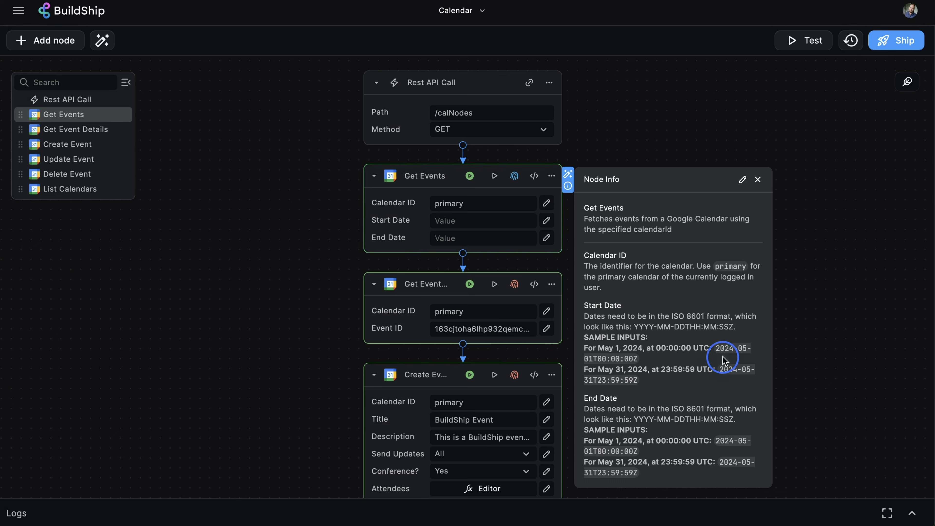
left_click(718, 350)
key("ctrl+c")
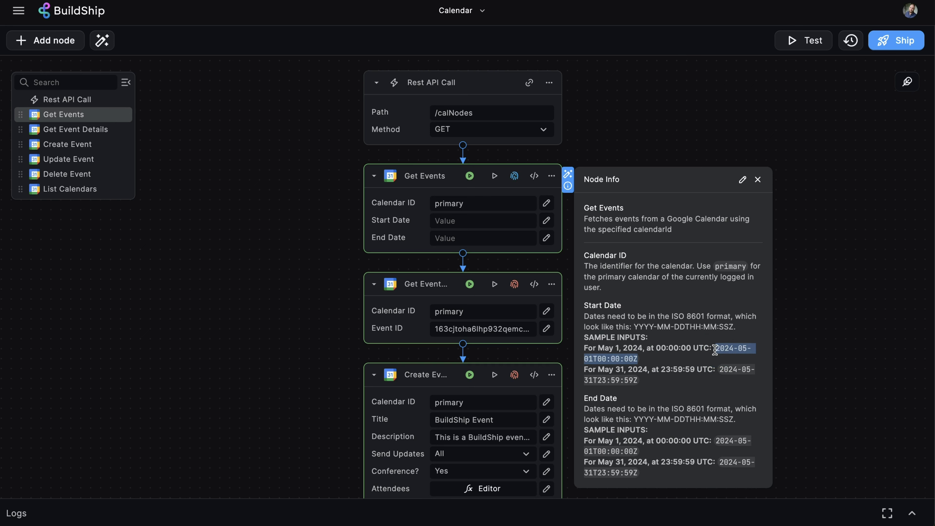
left_click(496, 221)
key("ctrl+v")
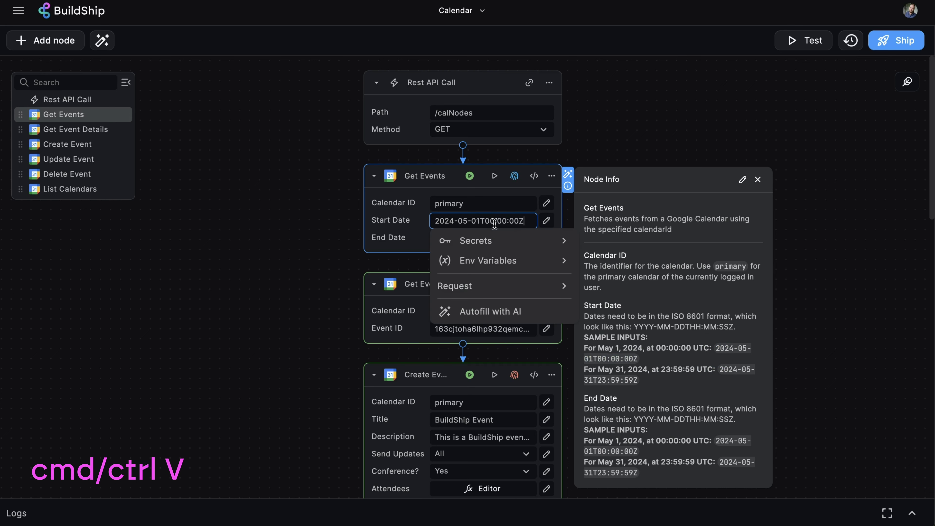
Step: Set the Get Events node's End Date to 2024-06-01T00:00:00Z
left_click(298, 236)
left_click(456, 236)
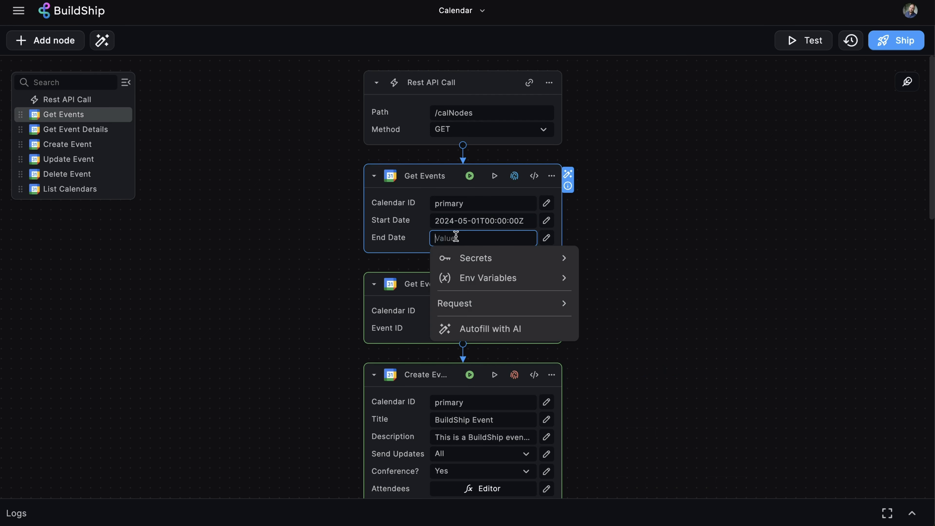
key("ctrl+v")
left_click(839, 117)
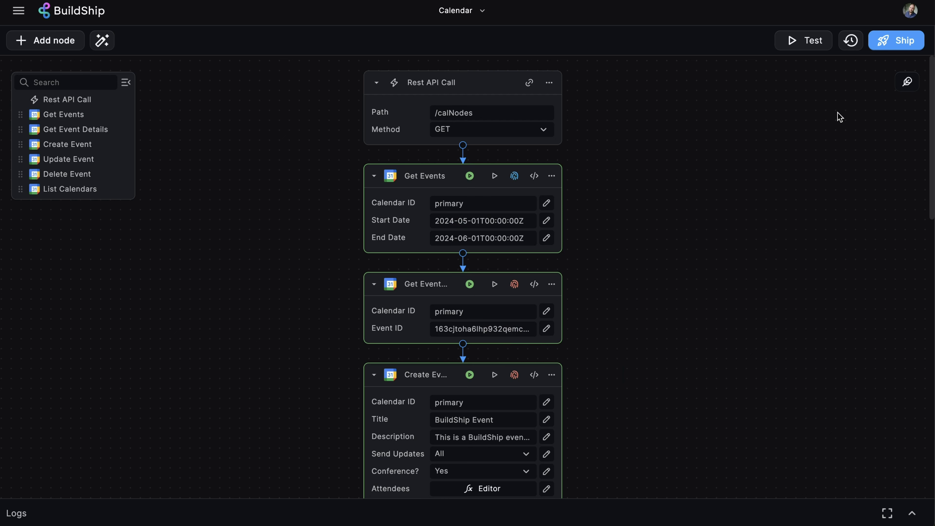
Step: Test the workflow and examine the calendar details and event items in the Get Events node's expanded result
left_click(801, 41)
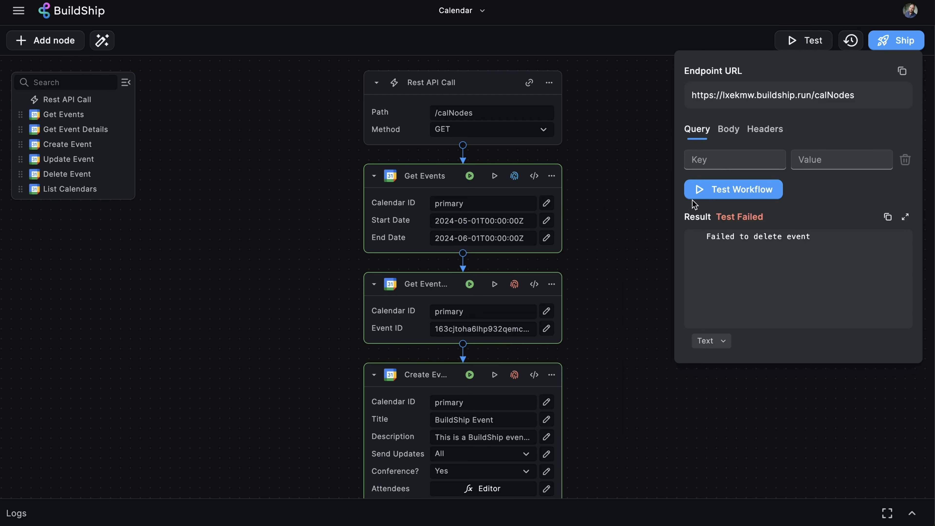
left_click(704, 194)
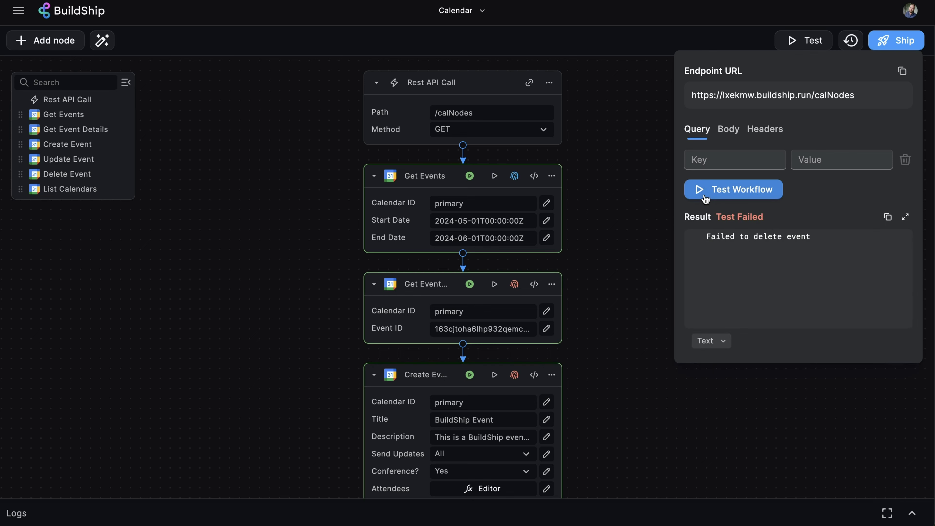
left_click(470, 176)
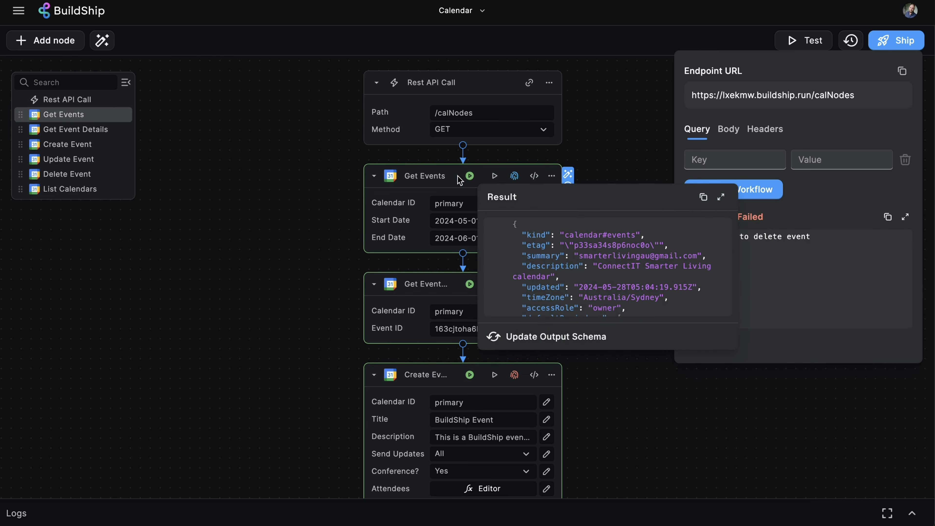
left_click(720, 194)
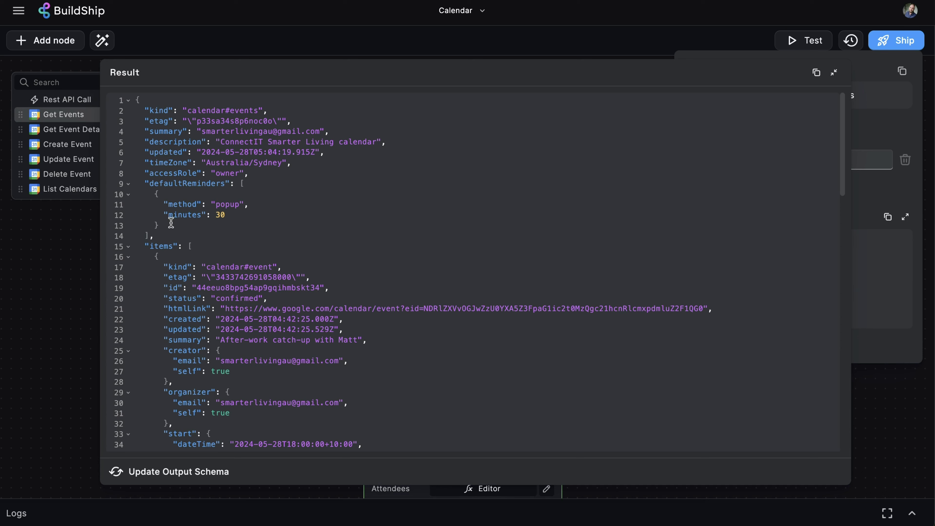
left_click_drag(170, 225, 118, 106)
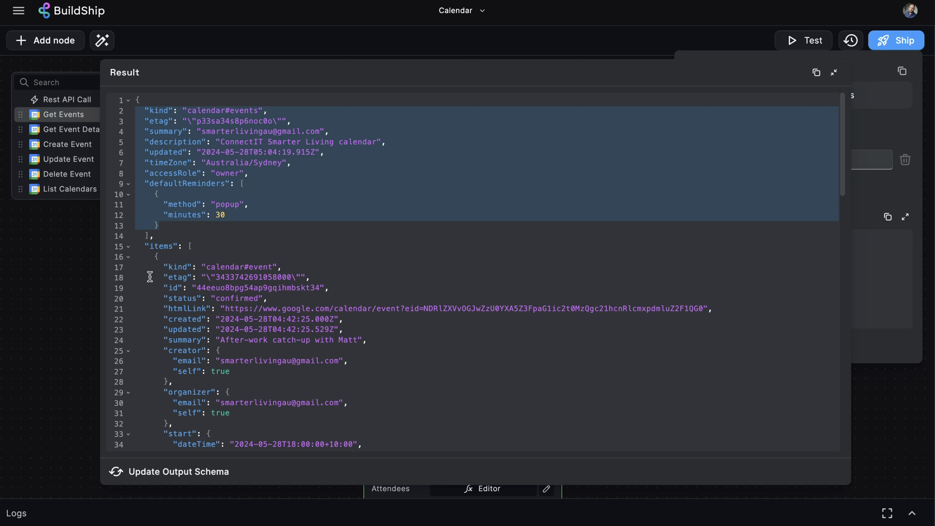
left_click(139, 247)
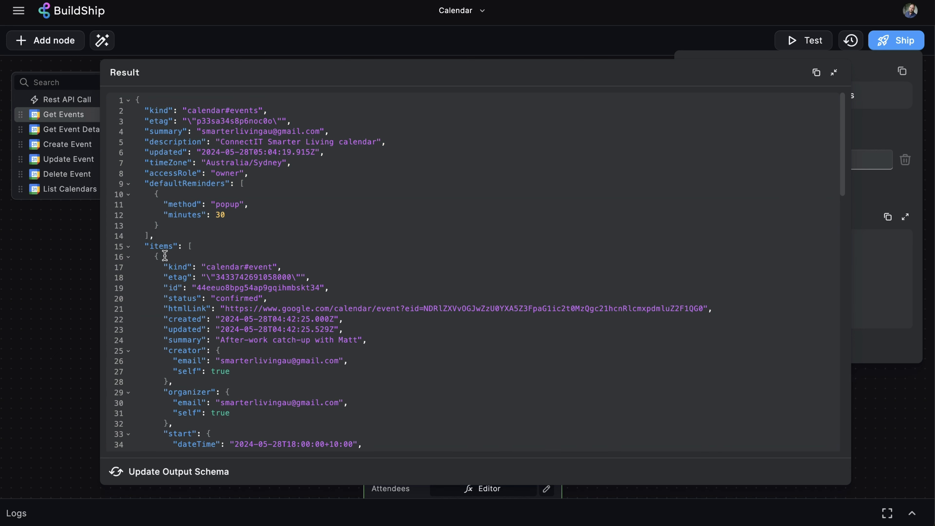
left_click(197, 277, "shift")
left_click_drag(197, 276, 396, 452)
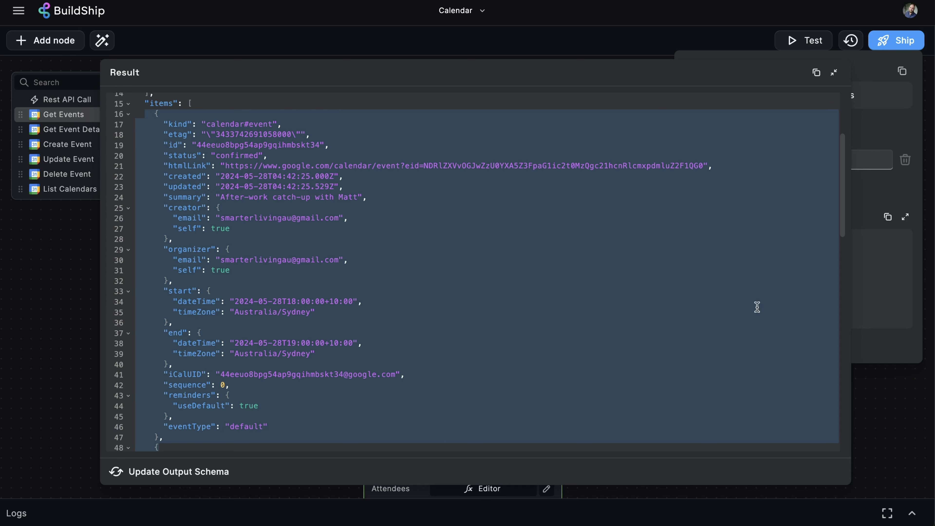
left_click(510, 43)
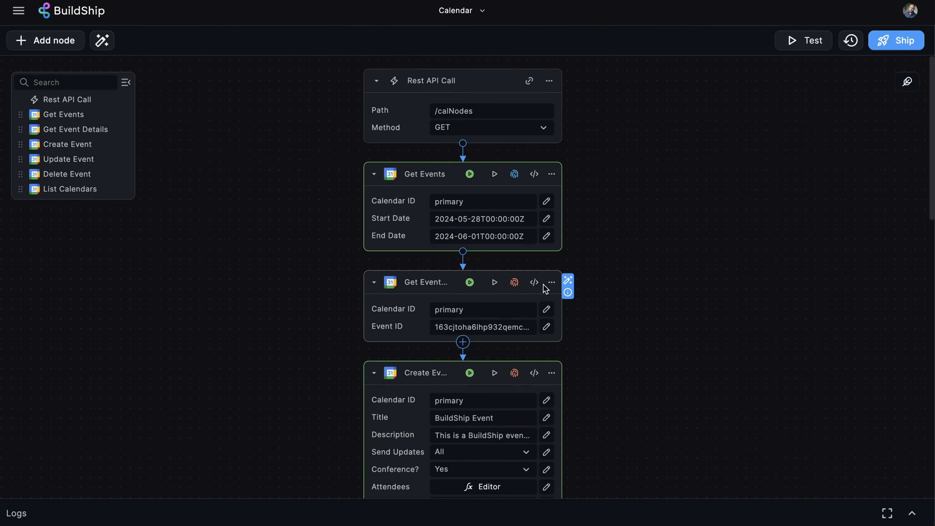
Step: Set the Get Event Details node's Event ID to 44eeuo8bpg54ap9gqihmbskt34, copied from the first event in the Get Events result
left_click(568, 293)
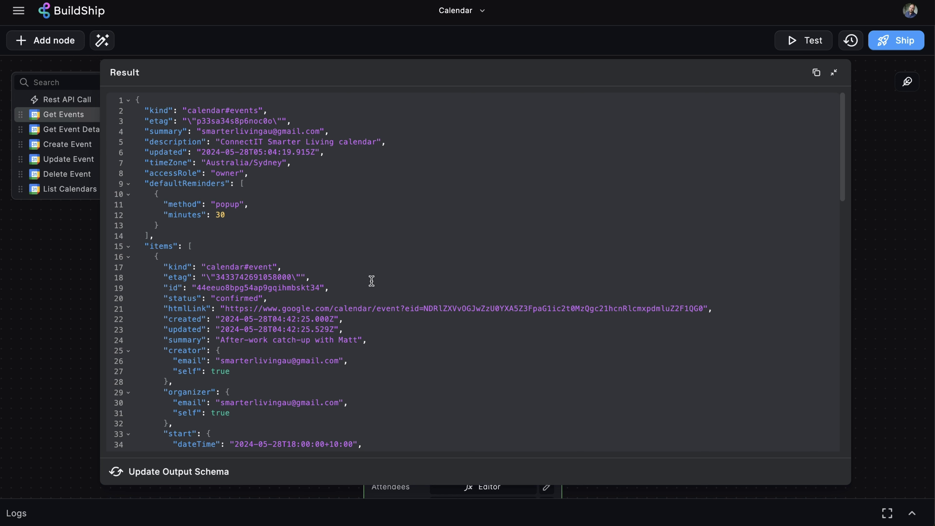
scroll(370, 280, "down", 5)
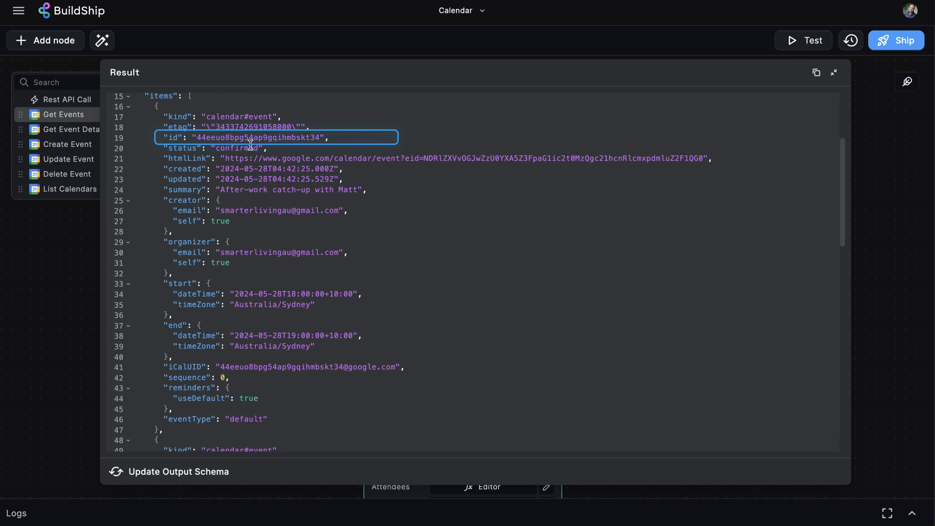
double_click(247, 138)
key("ctrl+c")
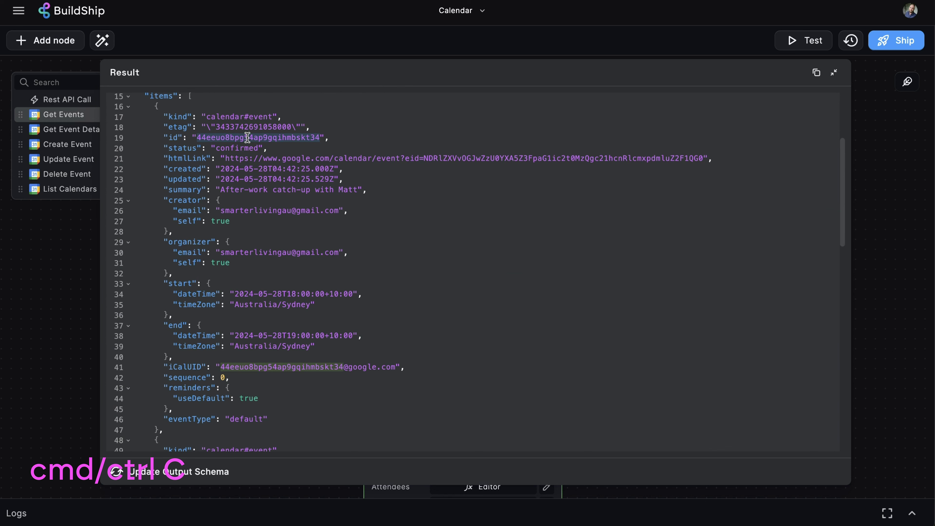
left_click(75, 246)
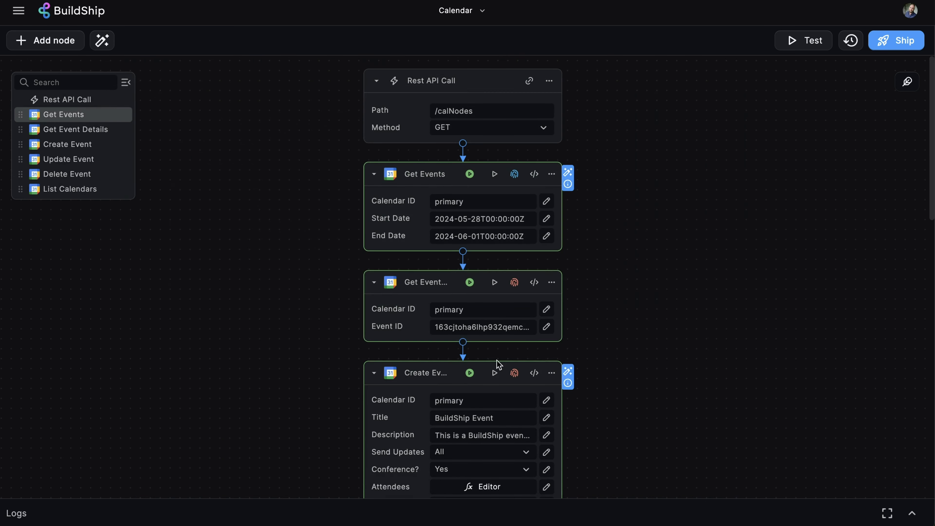
left_click(474, 325)
key("ctrl+a")
key("ctrl+v")
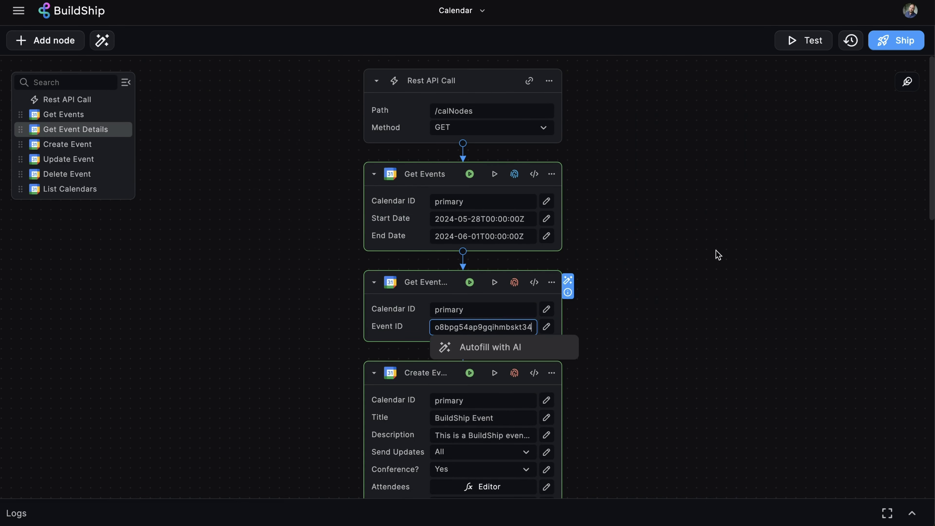
left_click(674, 234)
Step: Run the workflow test with the new Event ID and inspect the Get Event Details node's result
left_click(806, 41)
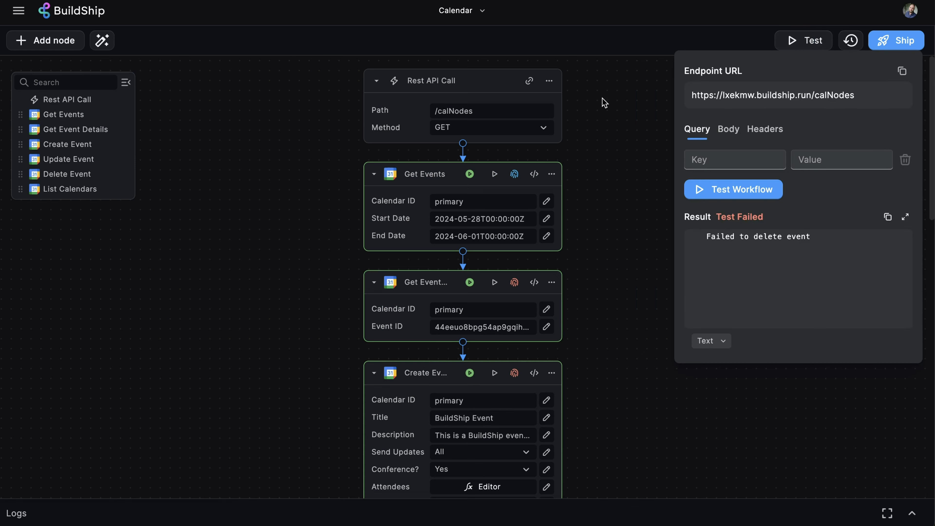
left_click(724, 197)
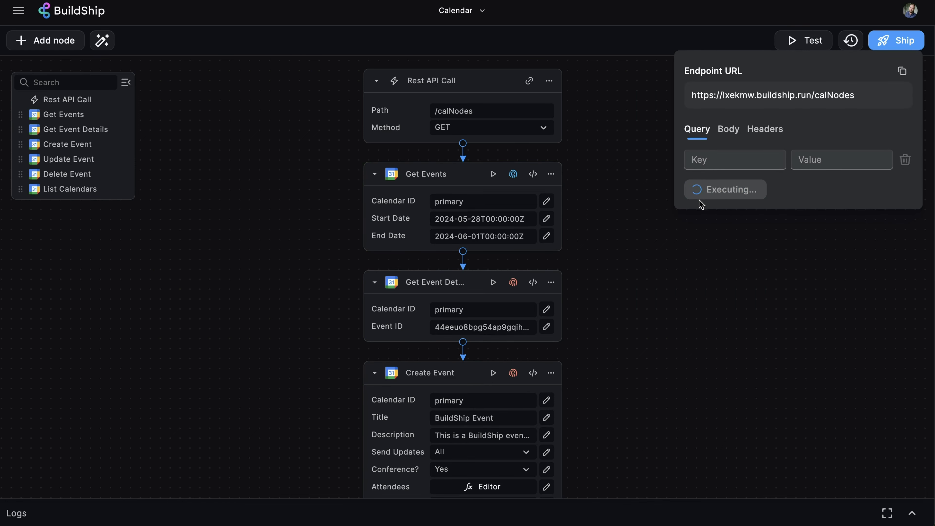
left_click(469, 282)
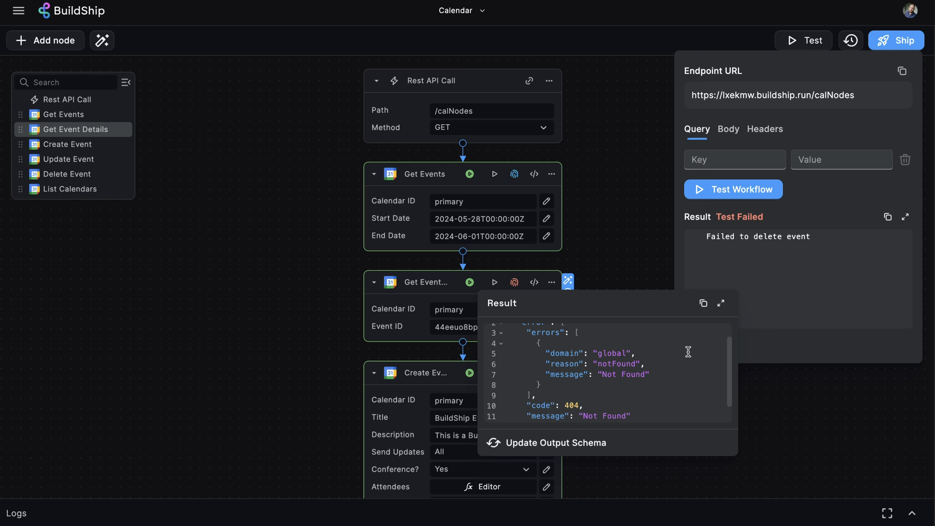
Step: Connect the existing Google account to the Get Event Details node for authentication
left_click(515, 283)
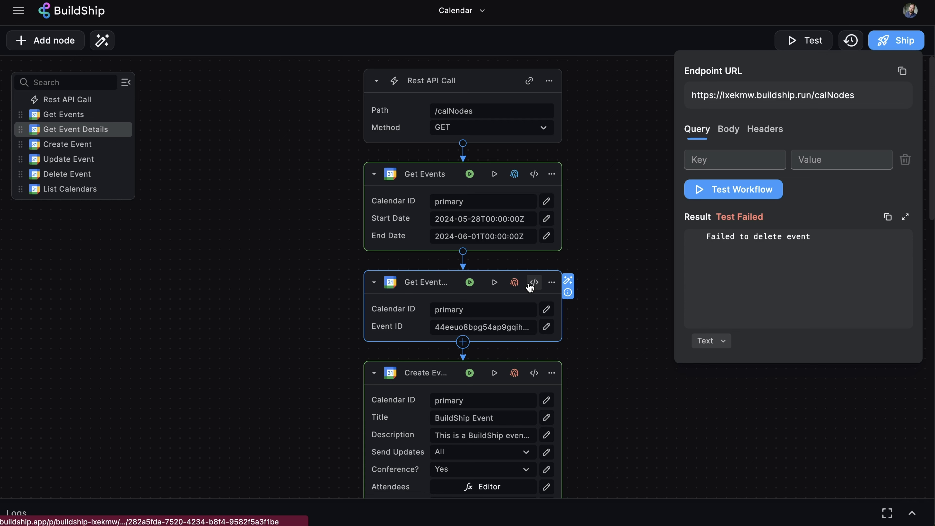
left_click(515, 282)
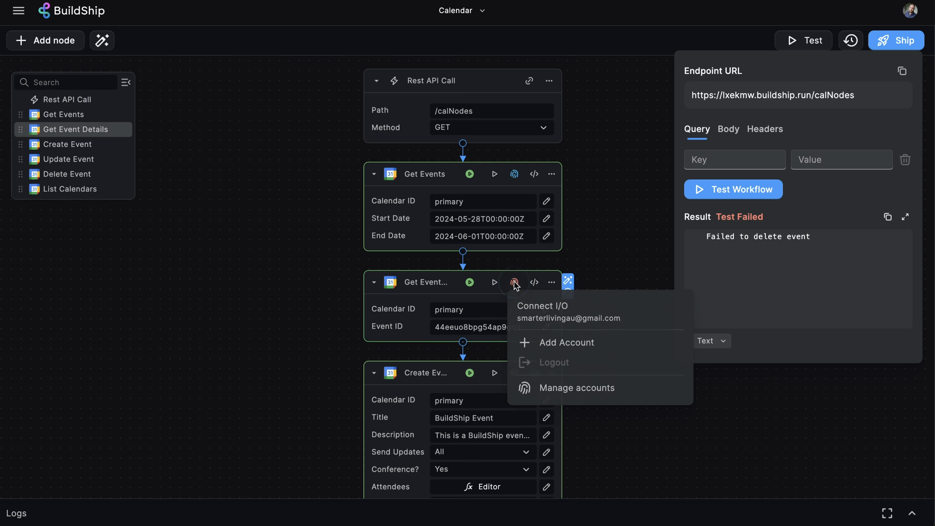
left_click(628, 258)
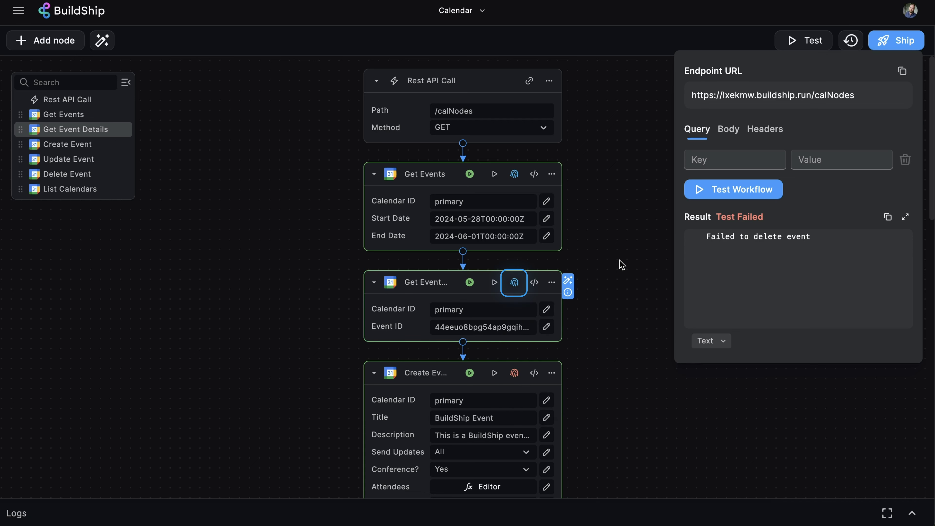
left_click(619, 261)
Step: Test the workflow again and update the Get Event Details node's output schema from its new result
left_click(799, 42)
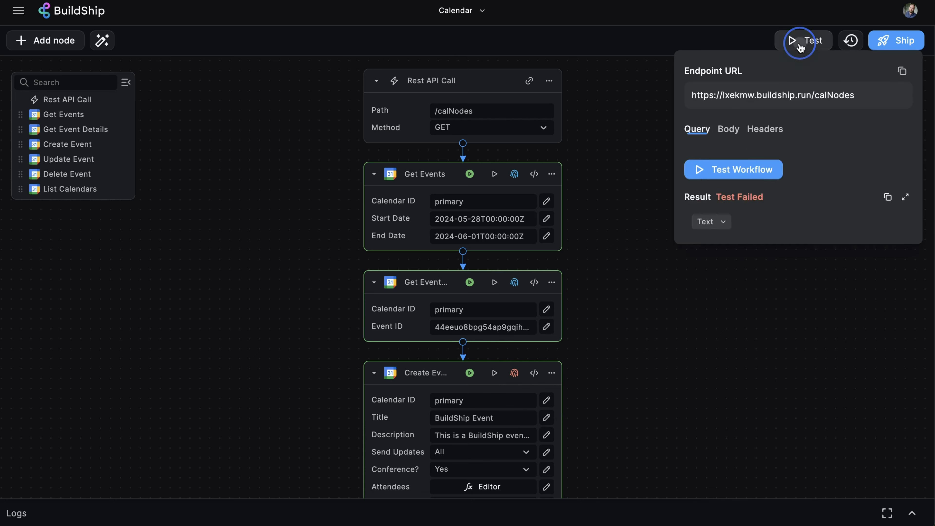
left_click(740, 189)
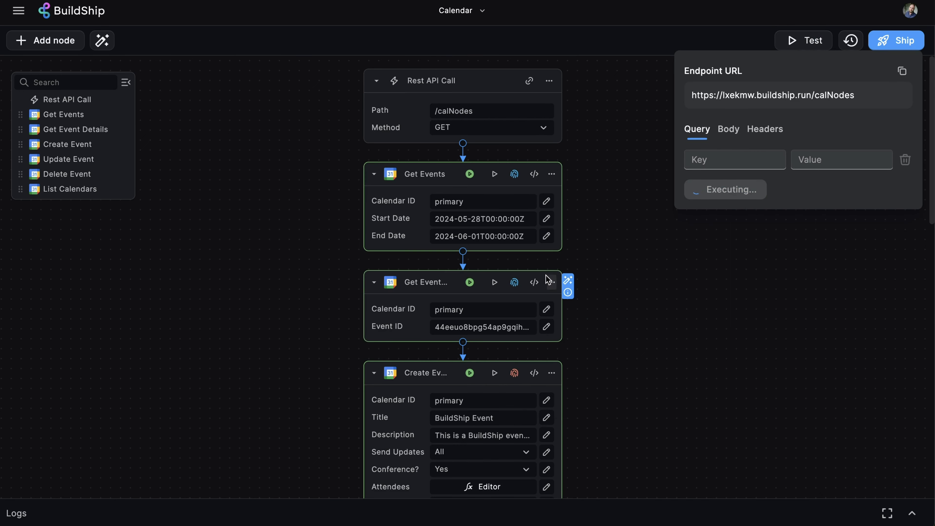
left_click(470, 283)
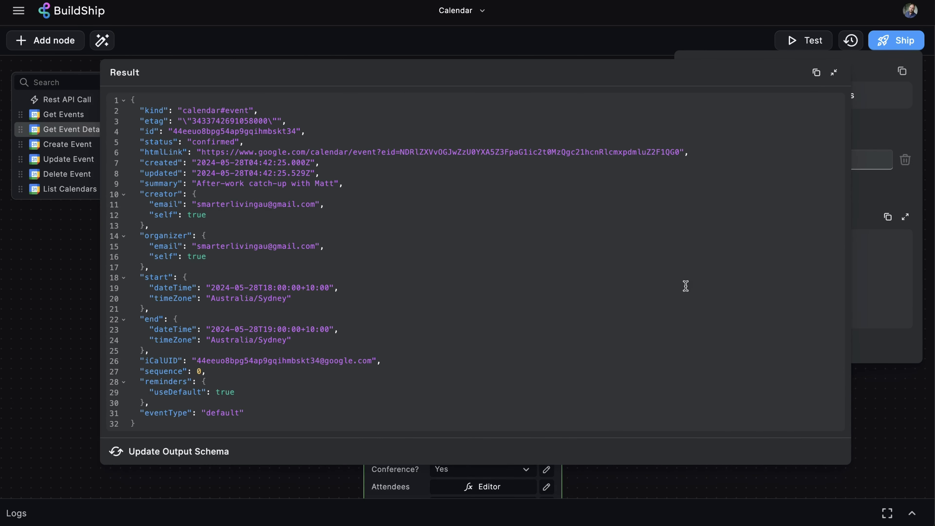
left_click(721, 303)
left_click(188, 452)
left_click_drag(142, 106, 294, 412)
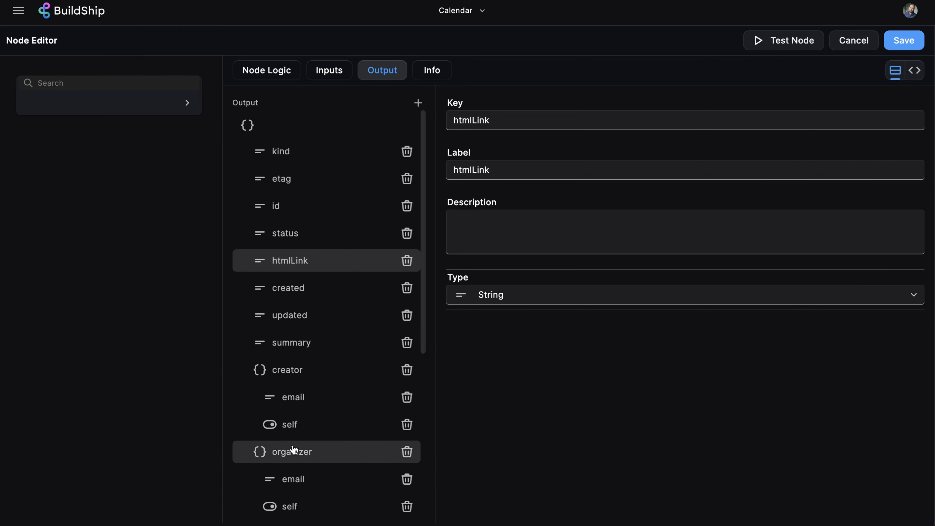
Step: Browse the Get Event Details output fields that can be used as the Create Event node's Title
scroll(661, 234, "down", 2)
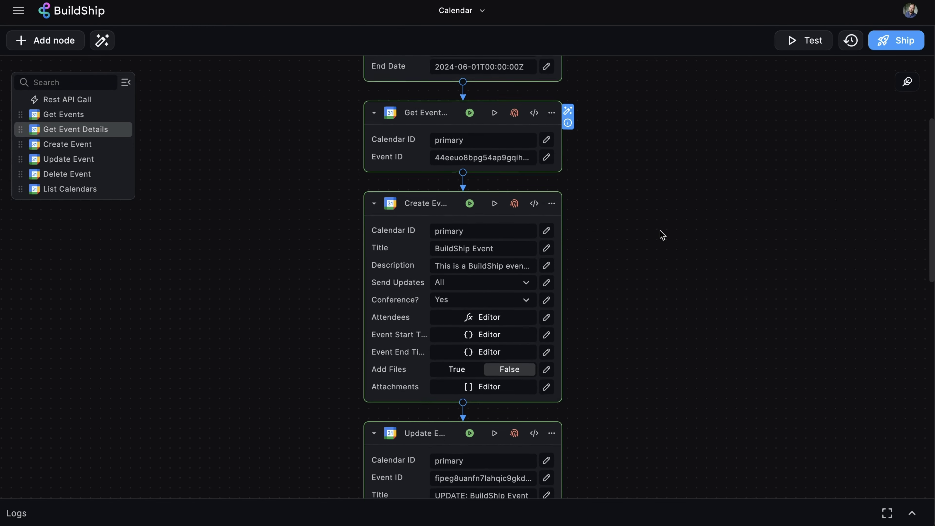
scroll(661, 234, "down", 1)
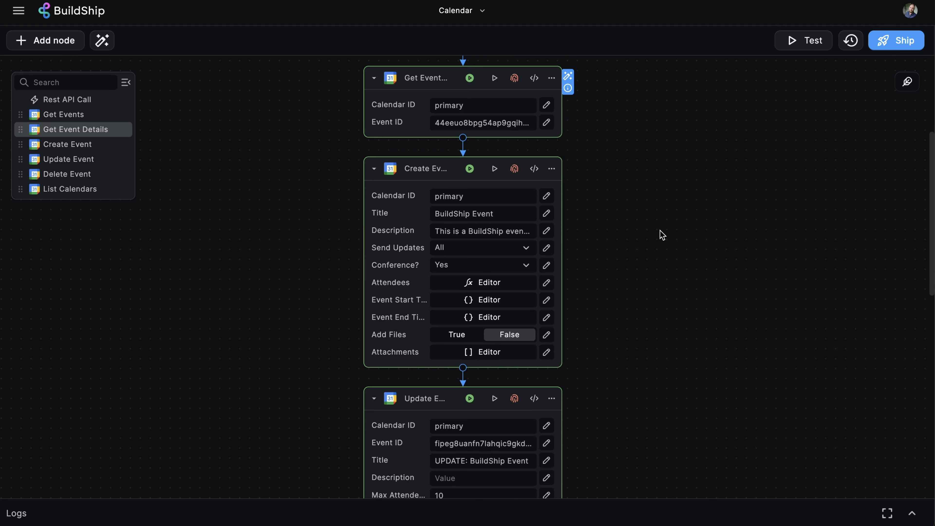
left_click(507, 213)
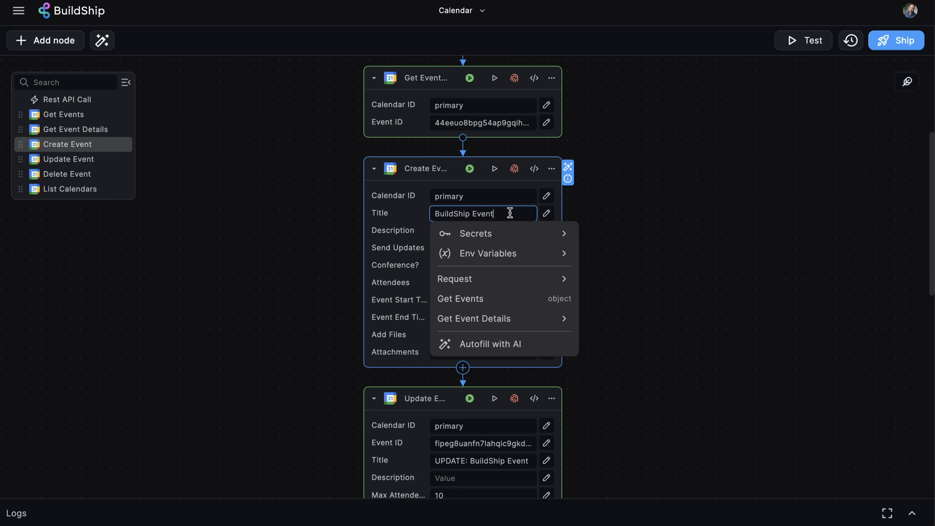
left_click(548, 319)
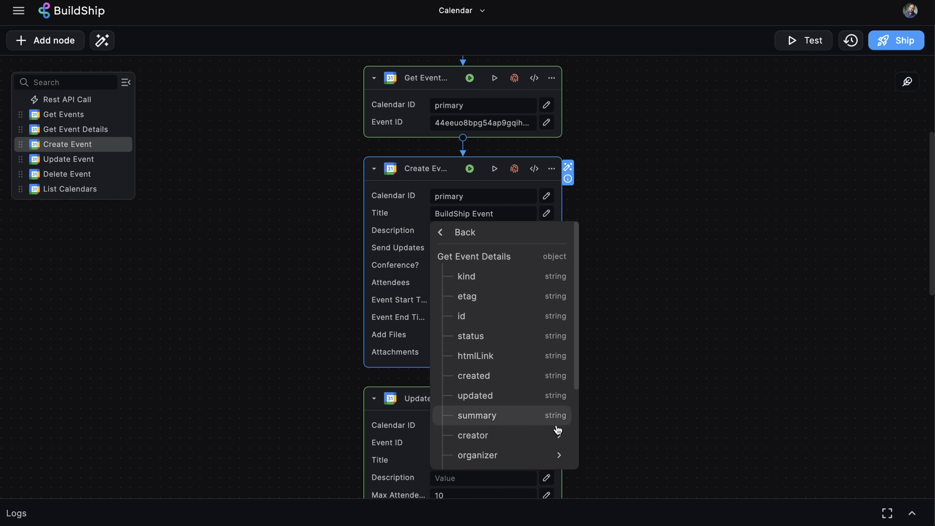
scroll(553, 439, "down", 1)
scroll(632, 249, "down", 3)
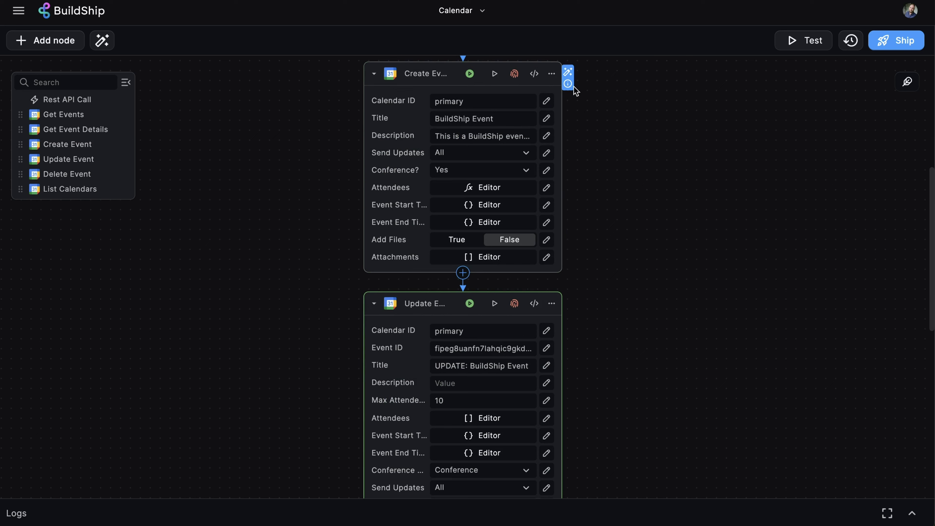
Step: Examine the Create Event node's documentation, including the sample inputs for Attendees, Event Start Time, Event End Time and Attachments
left_click(568, 83)
scroll(734, 205, "down", 5)
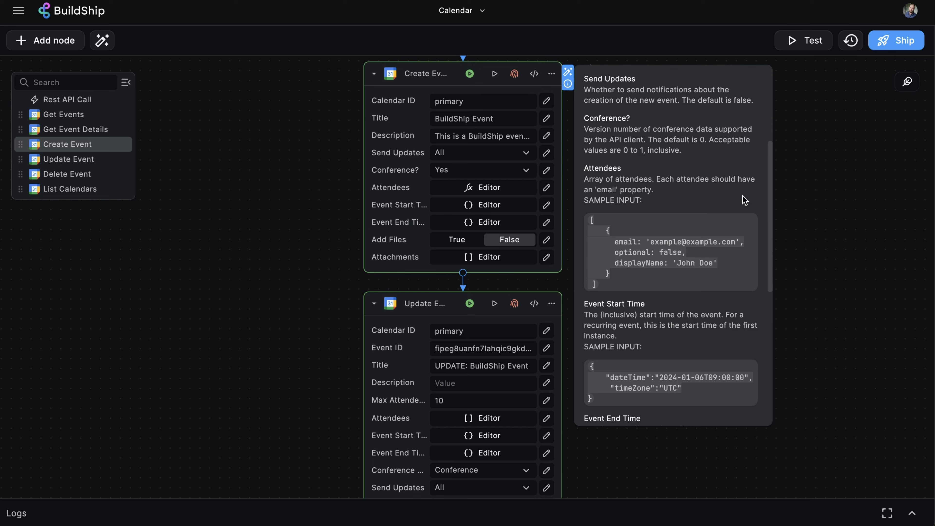
scroll(745, 200, "down", 3)
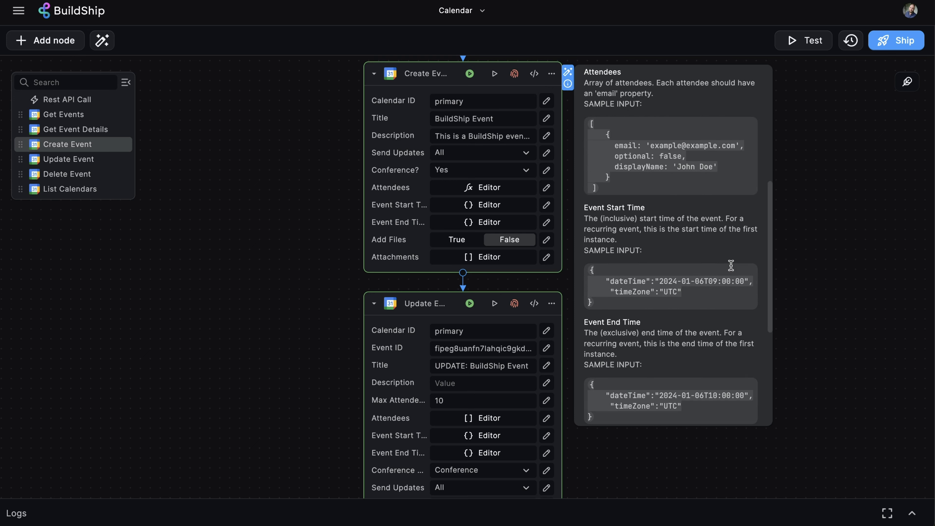
left_click_drag(748, 190, 582, 120)
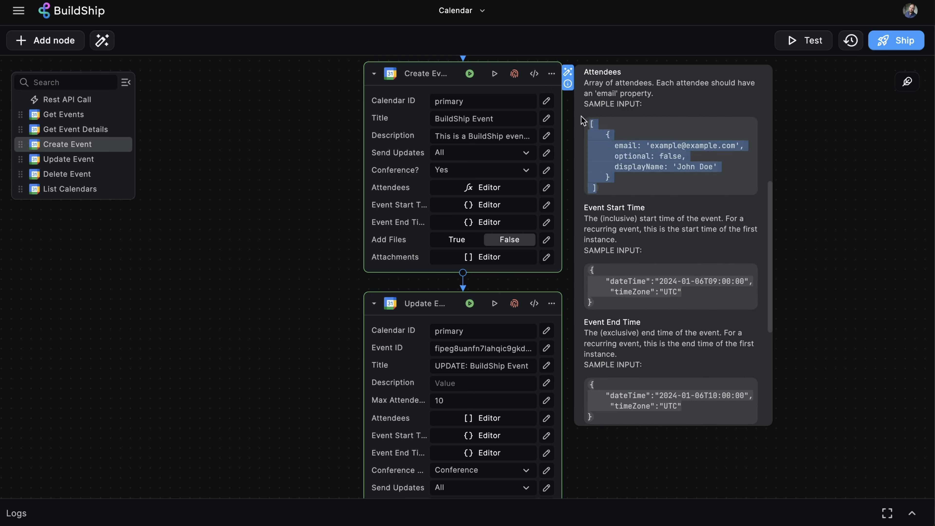
scroll(744, 286, "down", 4)
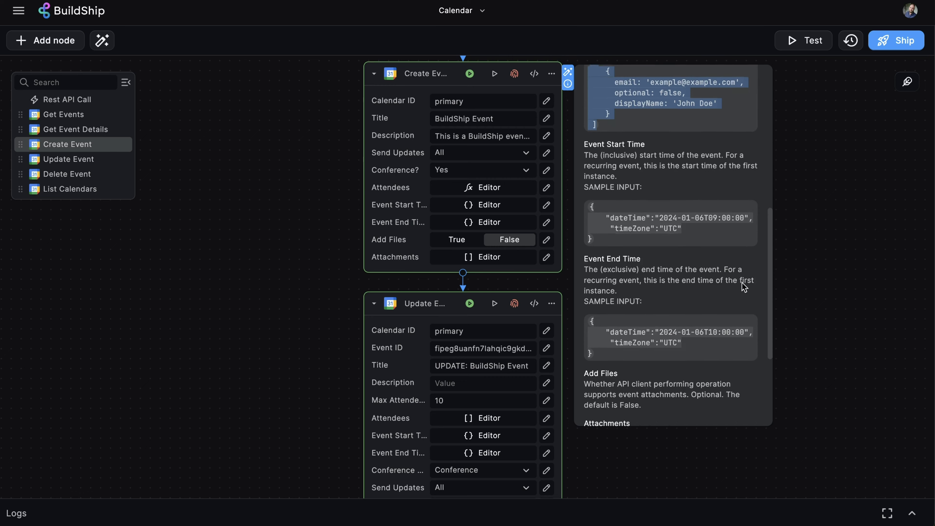
scroll(744, 287, "down", 2)
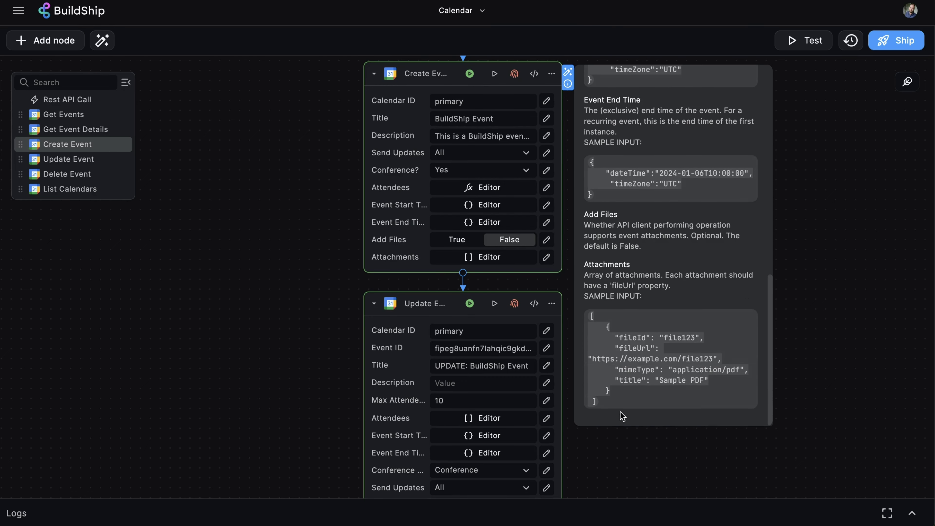
left_click_drag(614, 405, 591, 312)
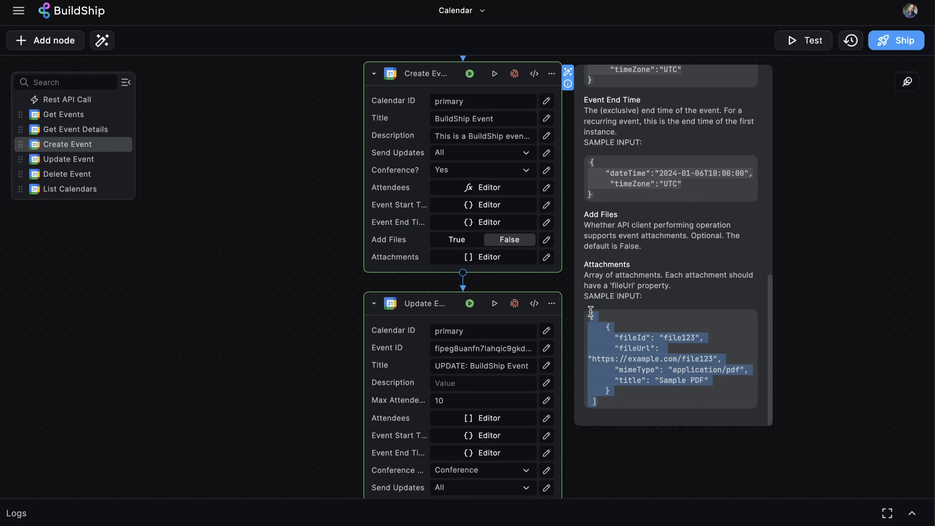
left_click(316, 204)
Step: Review the values of the Create Event node's Title and Description fields
left_click_drag(507, 117, 430, 116)
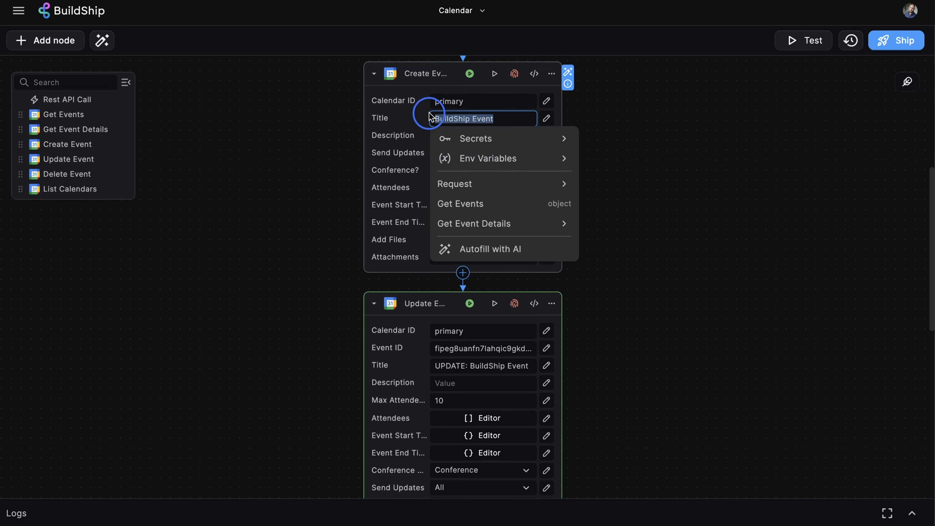
left_click(659, 156)
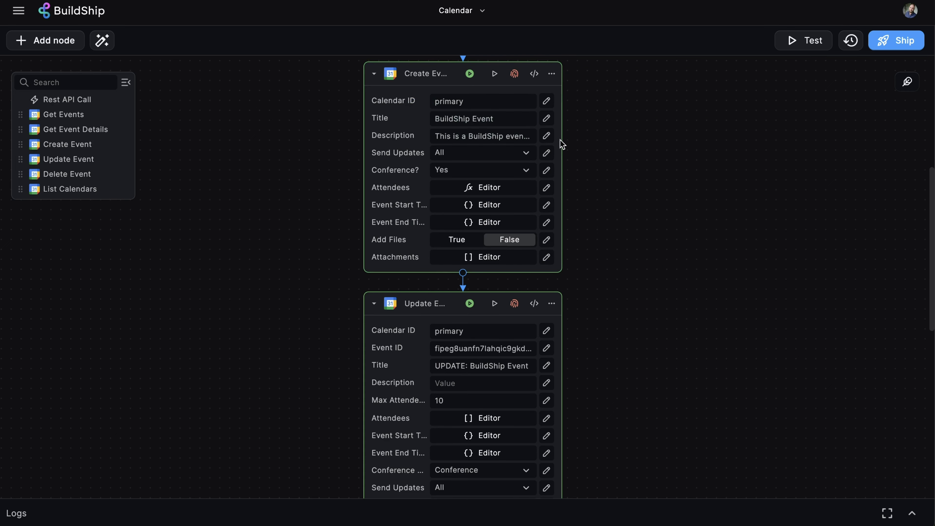
left_click(547, 135)
left_click(685, 119)
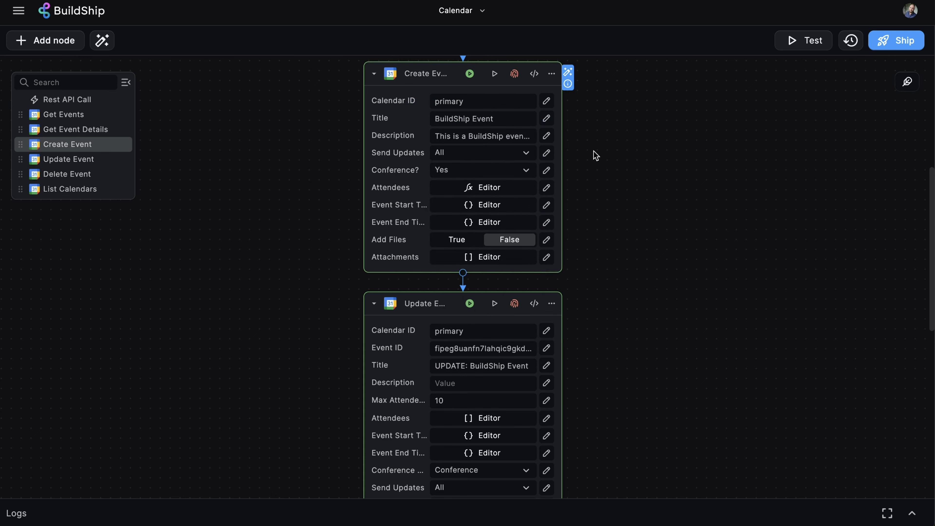
Step: Set Send Updates to All and Conference to Yes in the Create Event node
left_click(527, 155)
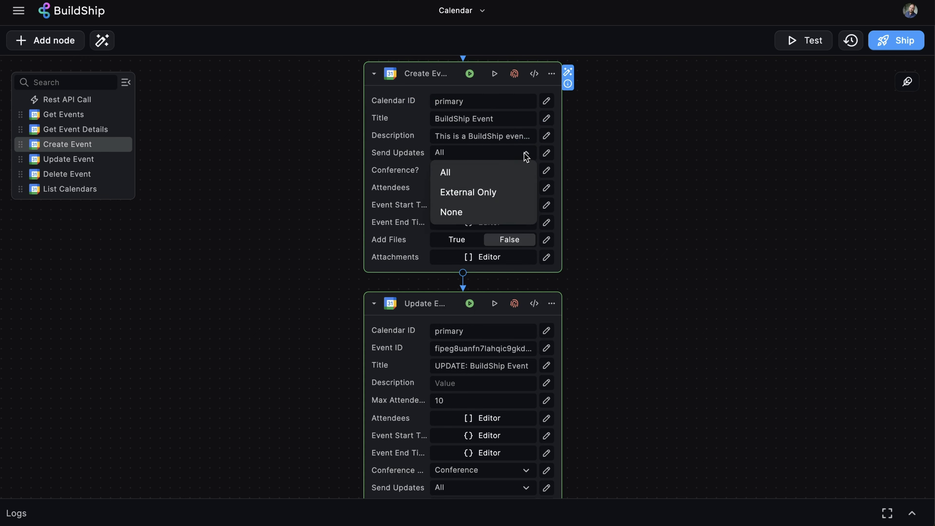
left_click(503, 172)
left_click(501, 170)
left_click(481, 191)
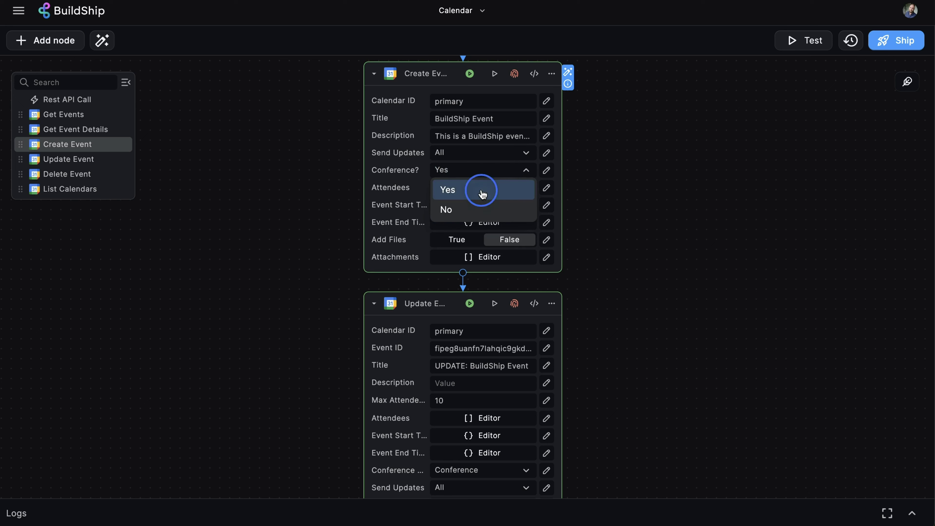
Step: Check the Create Event node's Attendees, Event Start Time and Event End Time values in their editors
left_click(482, 190)
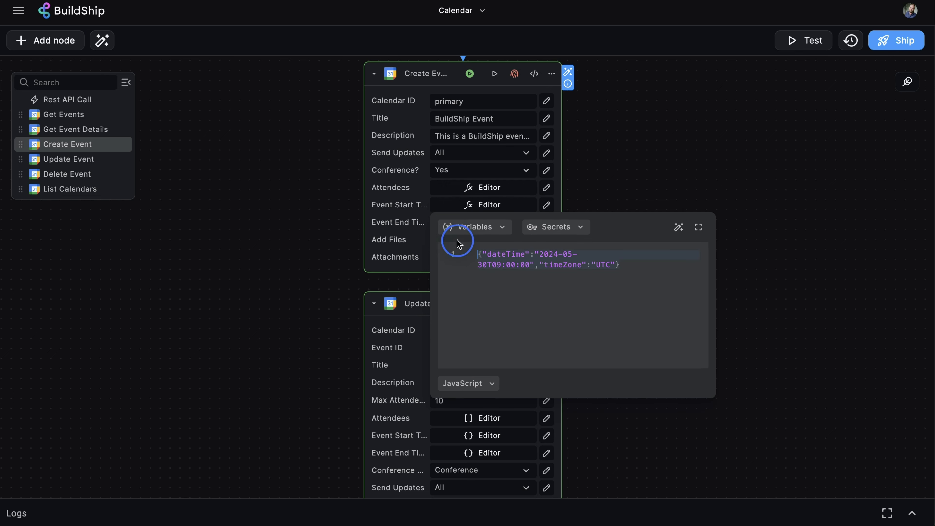
left_click(657, 168)
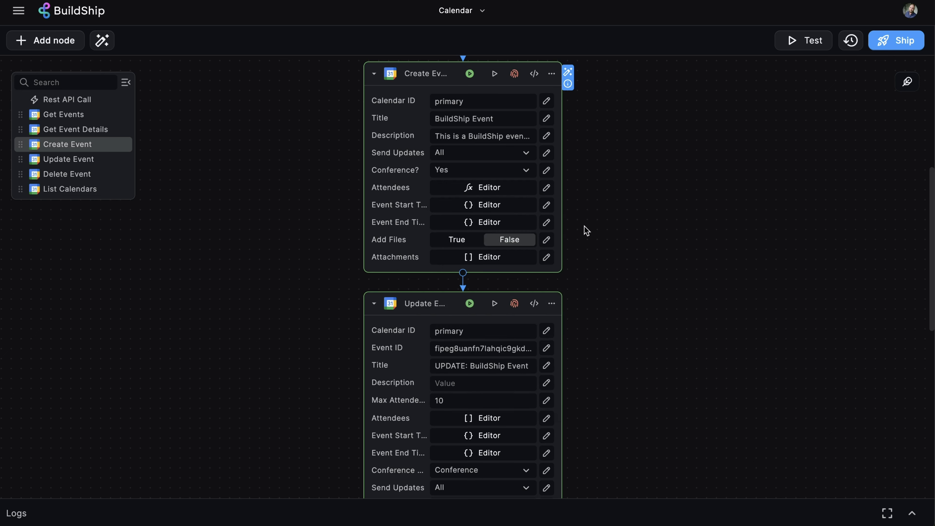
left_click(547, 223)
left_click(588, 290)
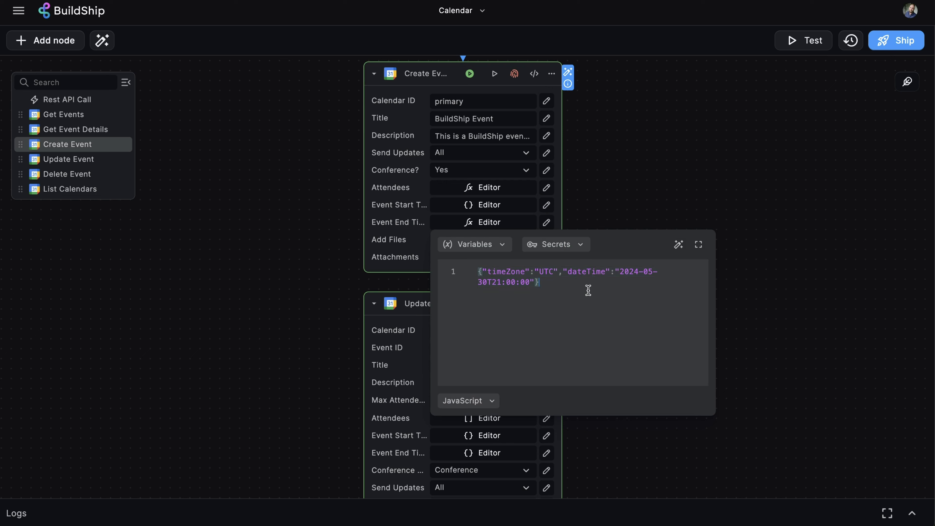
left_click(601, 193)
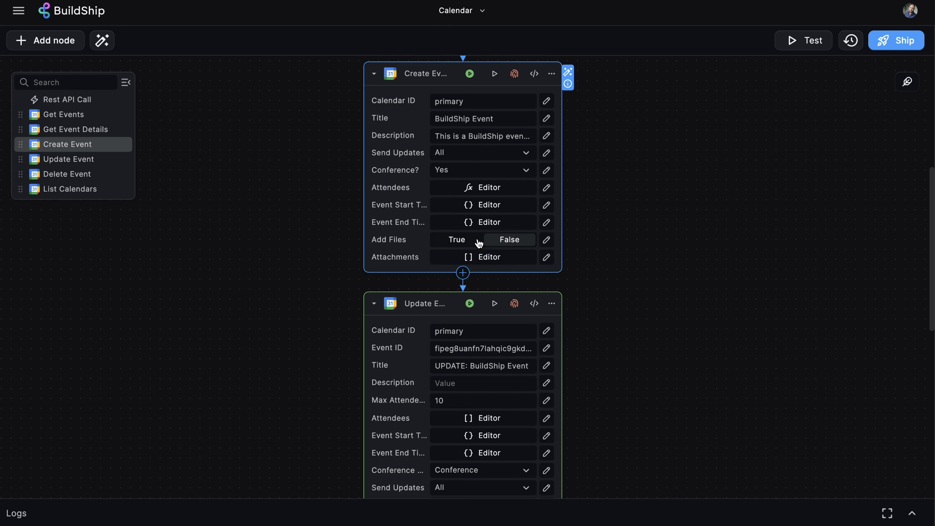
Step: Set Add Files to True in the Create Event node and consult the sample Attachments input in its documentation
left_click(501, 244)
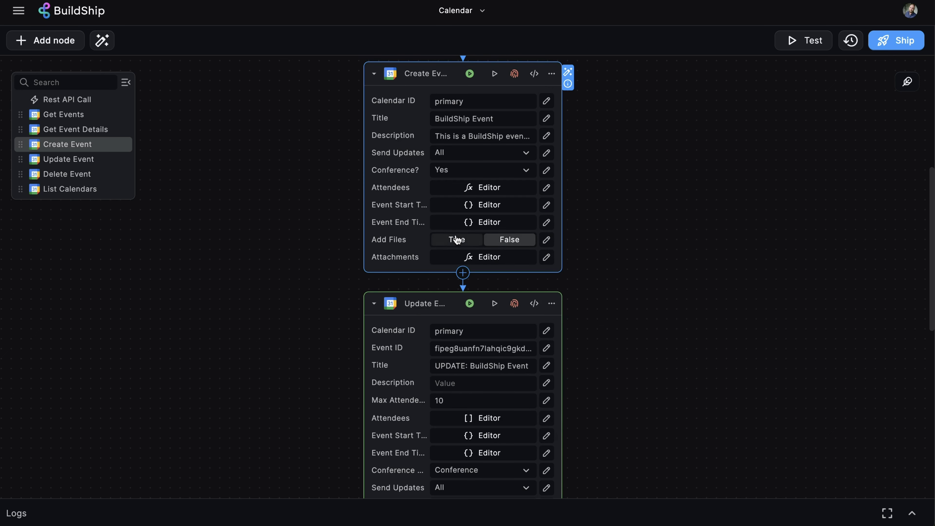
left_click(449, 242)
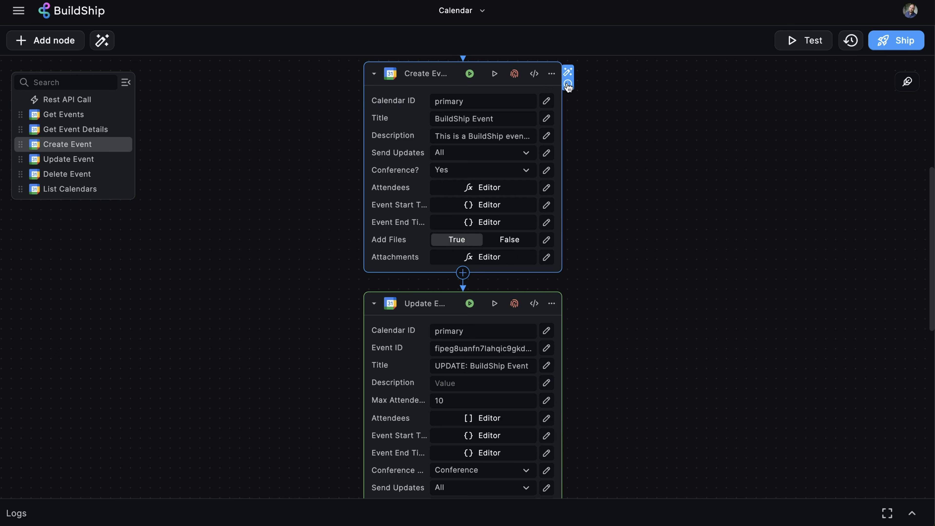
left_click(568, 84)
scroll(686, 264, "down", 10)
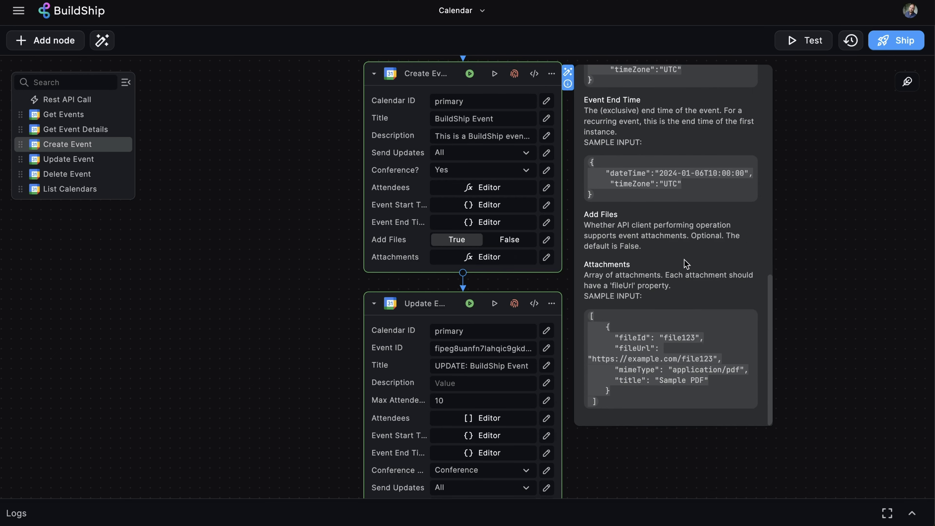
left_click_drag(604, 405, 587, 311)
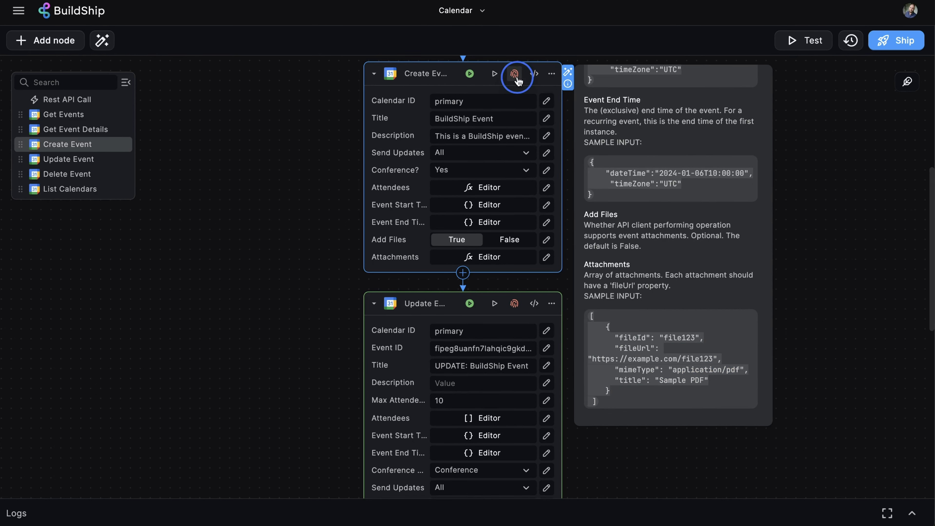
Step: Authenticate the Create Event node with the existing Google account and run the workflow test
left_click(513, 75)
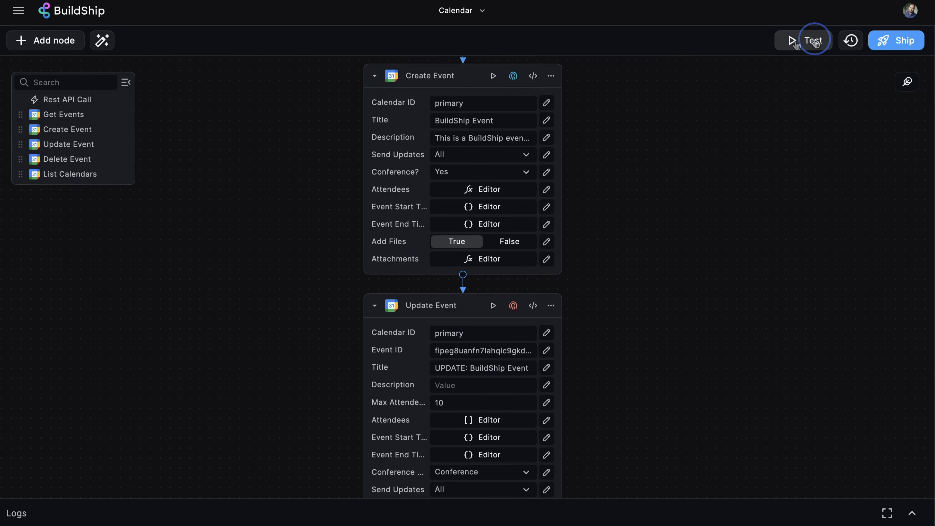
left_click(812, 41)
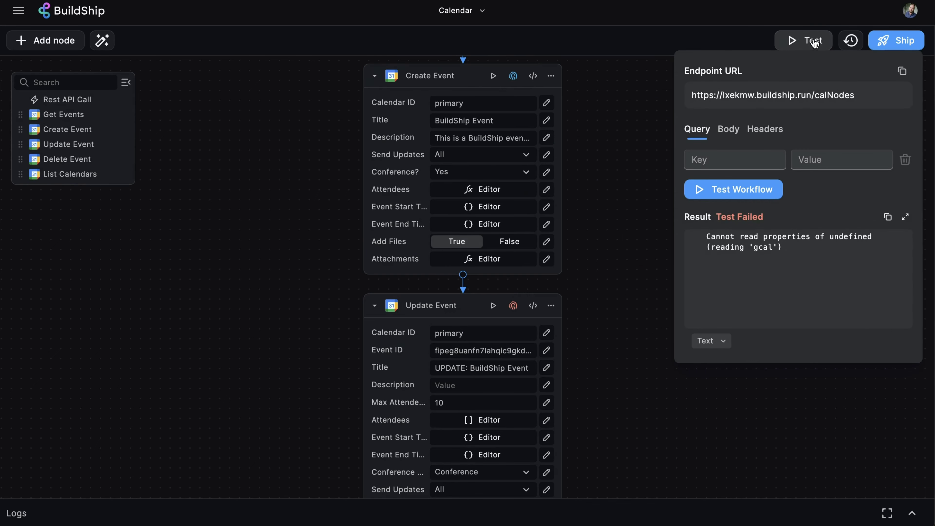
left_click(699, 195)
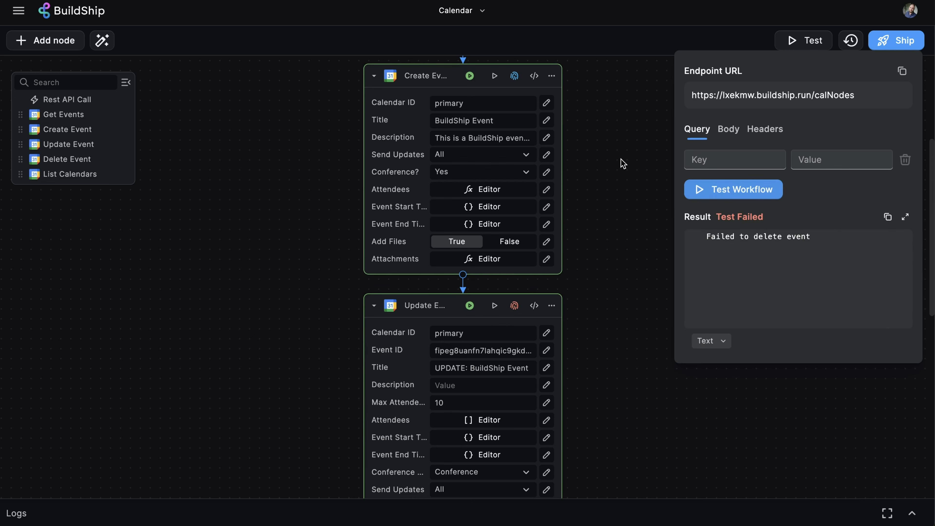
Step: Inspect the Create Event node's full result and check the BuildShip Event on May 30 in Google Calendar
left_click(471, 76)
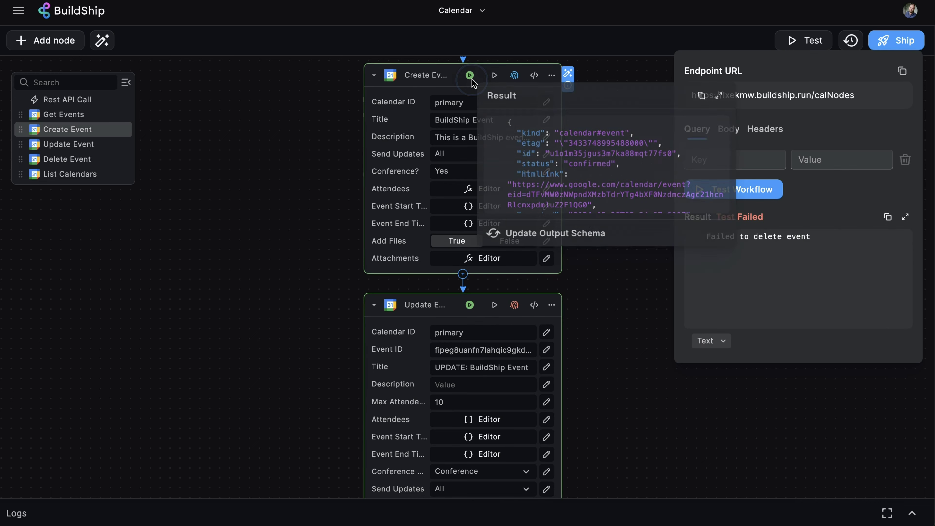
left_click(721, 96)
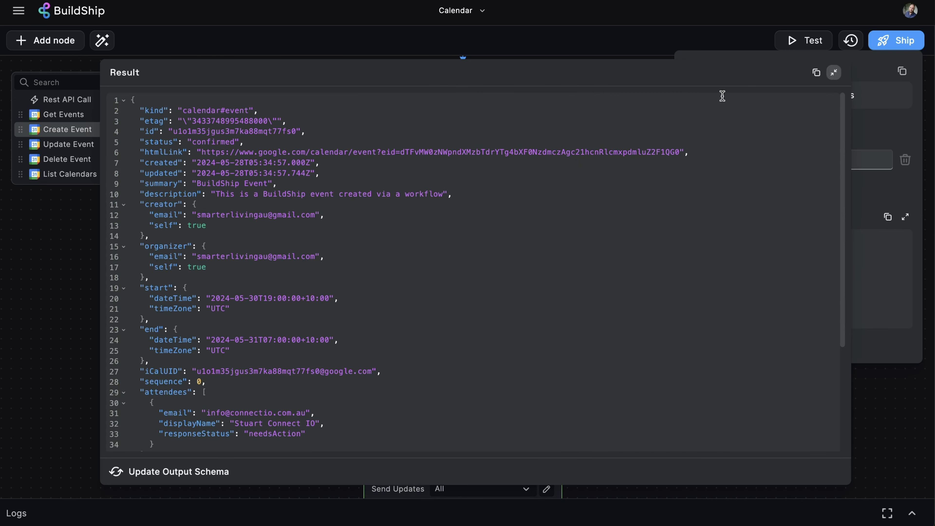
left_click_drag(130, 98, 378, 490)
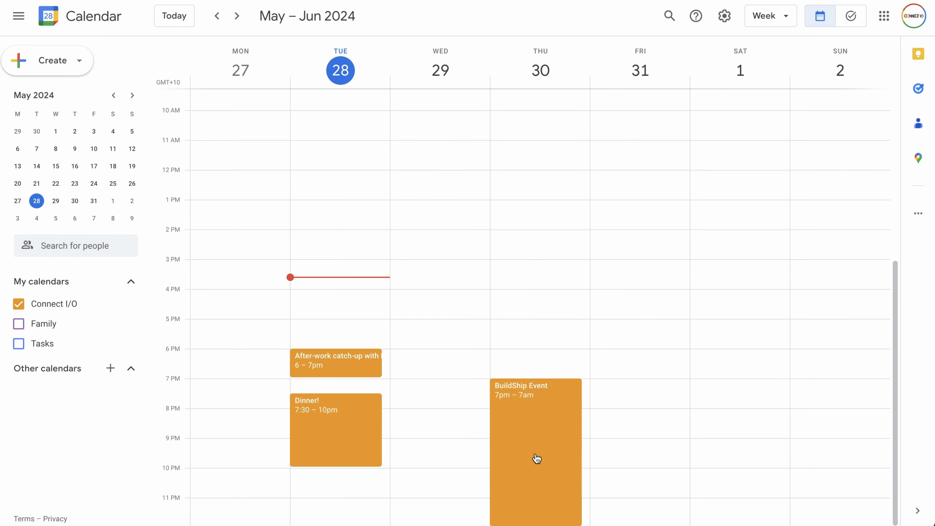
left_click(545, 431)
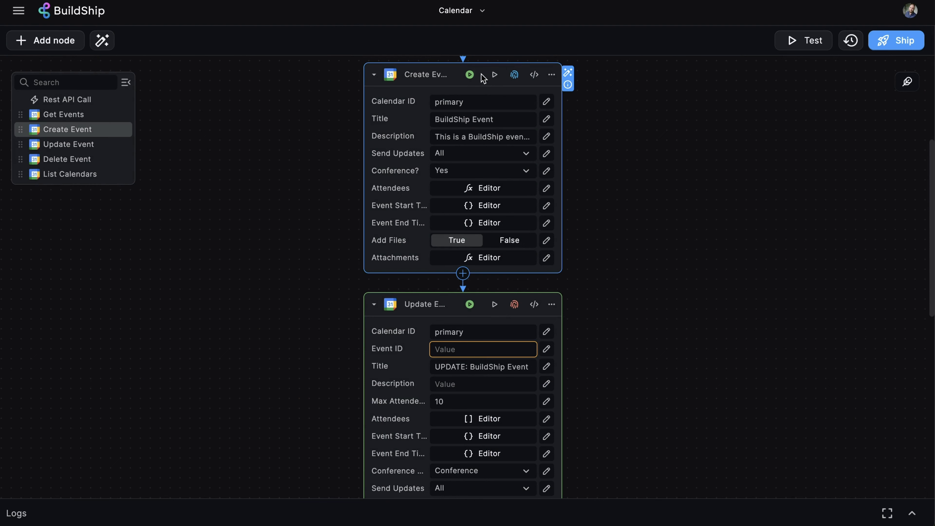
Step: Copy the new event's id from the Create Event result into the Update Event node's Event ID field
left_click(469, 75)
left_click(263, 131)
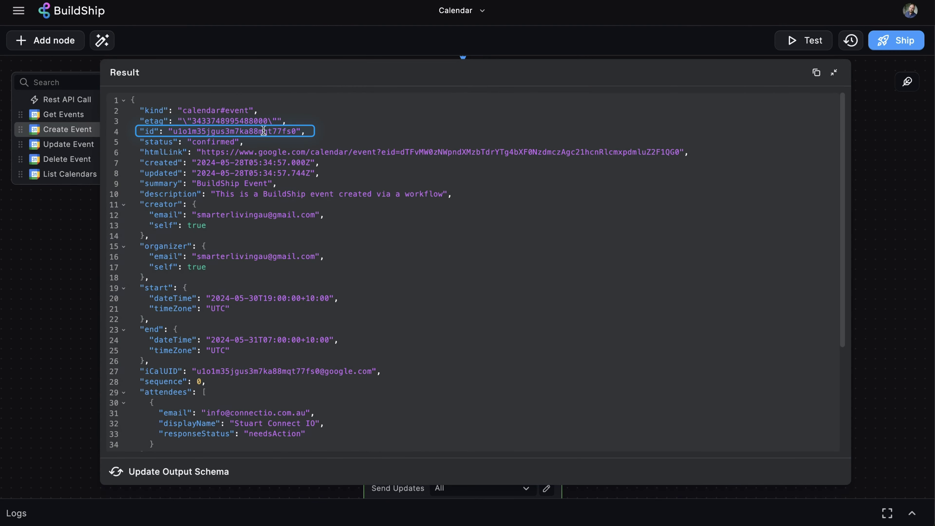
double_click(263, 131)
key("ctrl+c")
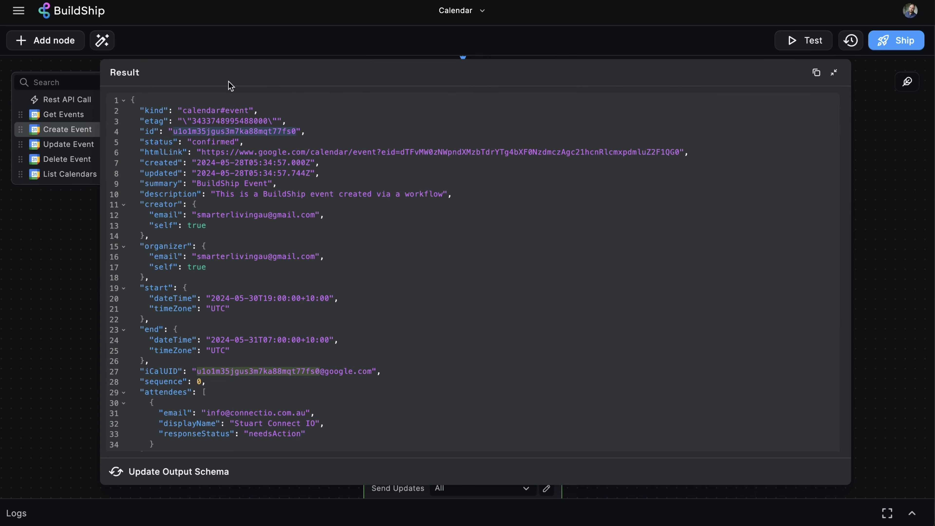
left_click(33, 259)
left_click(497, 349)
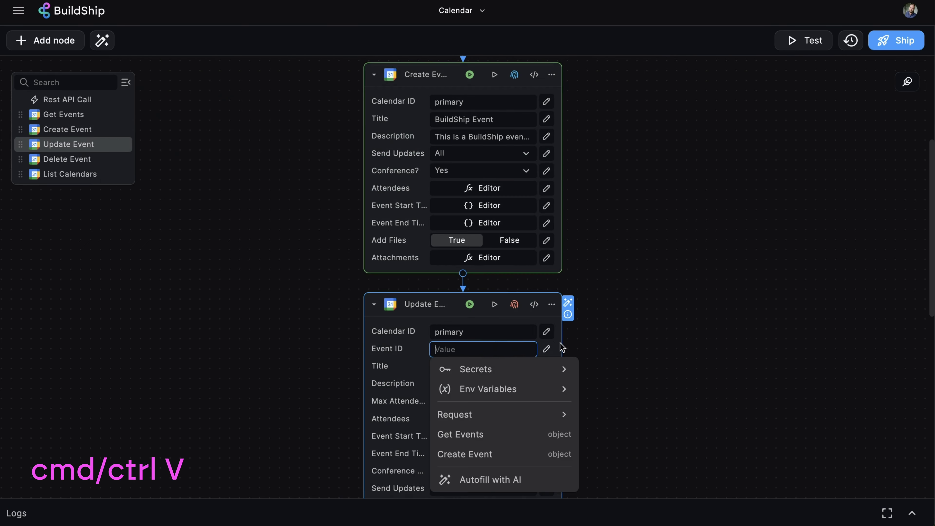
key("ctrl+v")
left_click(628, 224)
Step: Review the Title text and the Attendees array in the Update Event node
scroll(630, 224, "down", 6)
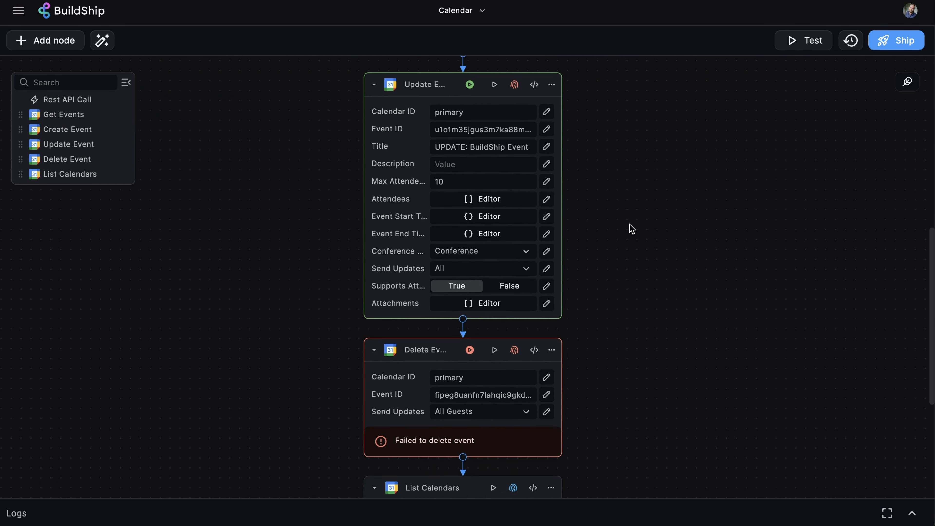
left_click(547, 146)
left_click_drag(566, 198, 421, 191)
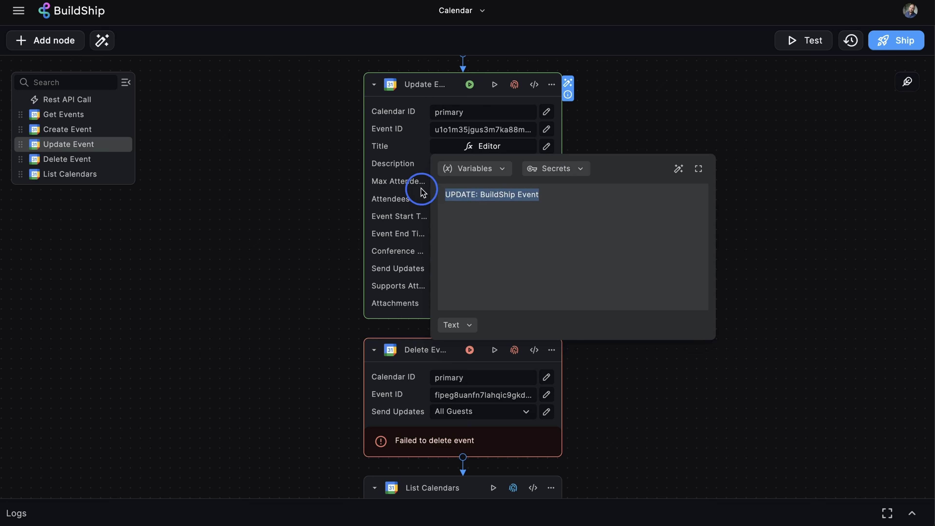
left_click(618, 123)
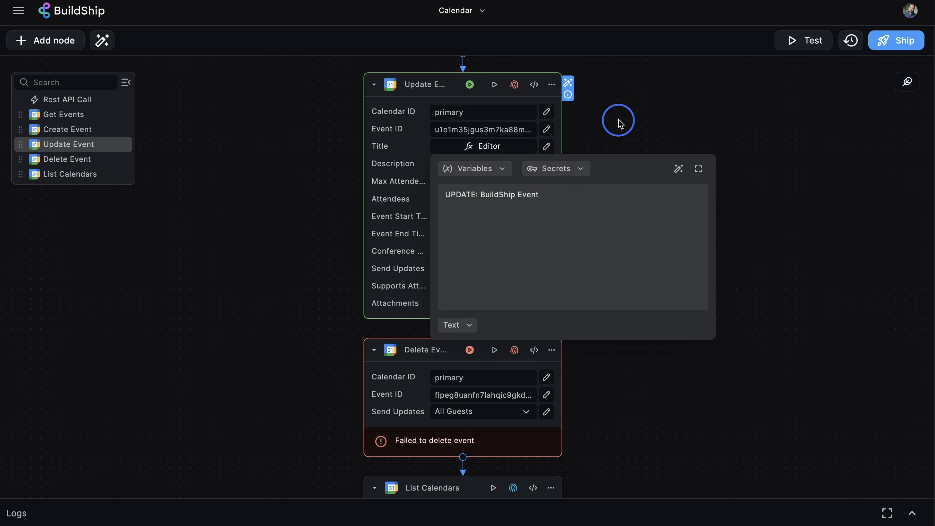
left_click(520, 200)
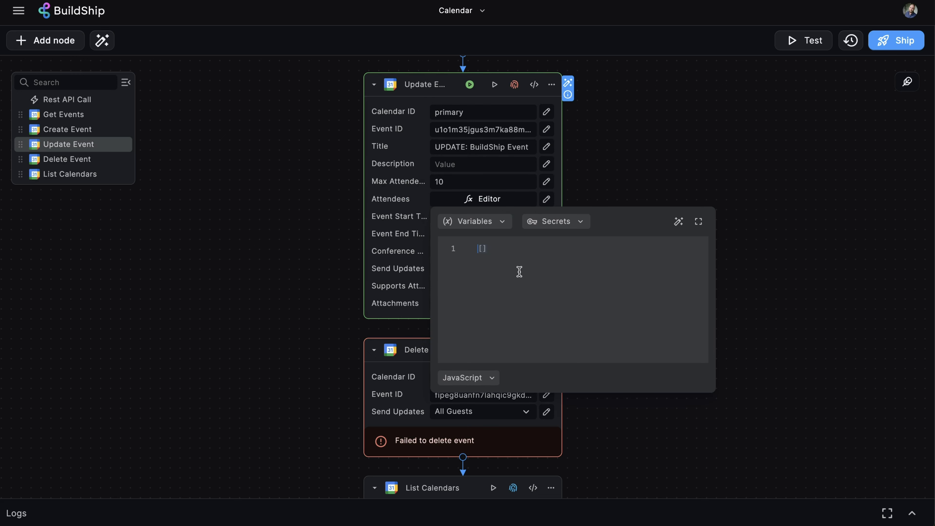
left_click(627, 141)
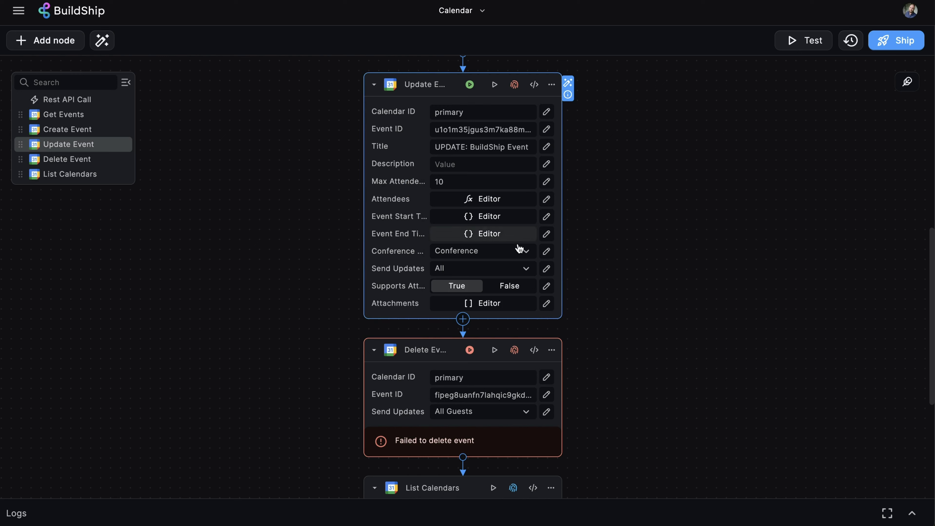
Step: Set the Update Event node's Event Start Time to dateTime 2024-05-29T09:00:00 with timeZone UTC
left_click(507, 214)
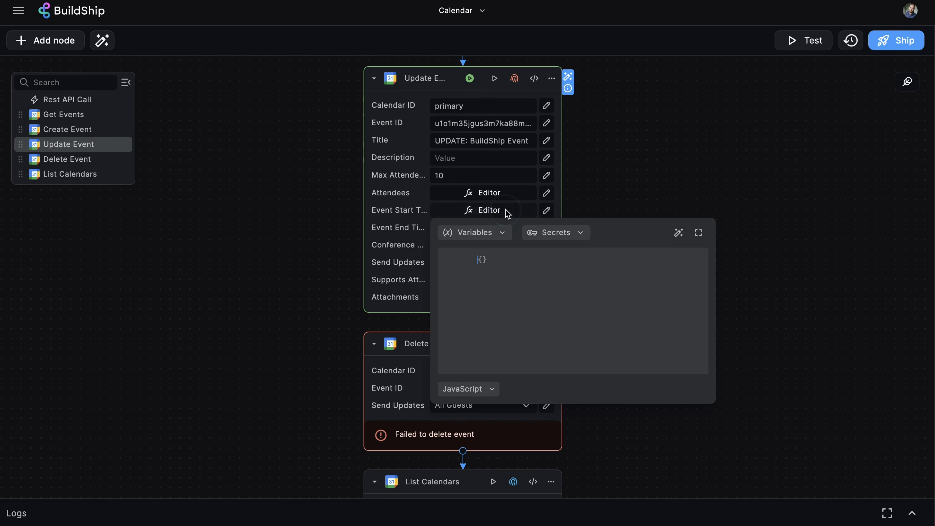
left_click(545, 271)
key("ctrl+a")
key("ctrl+v")
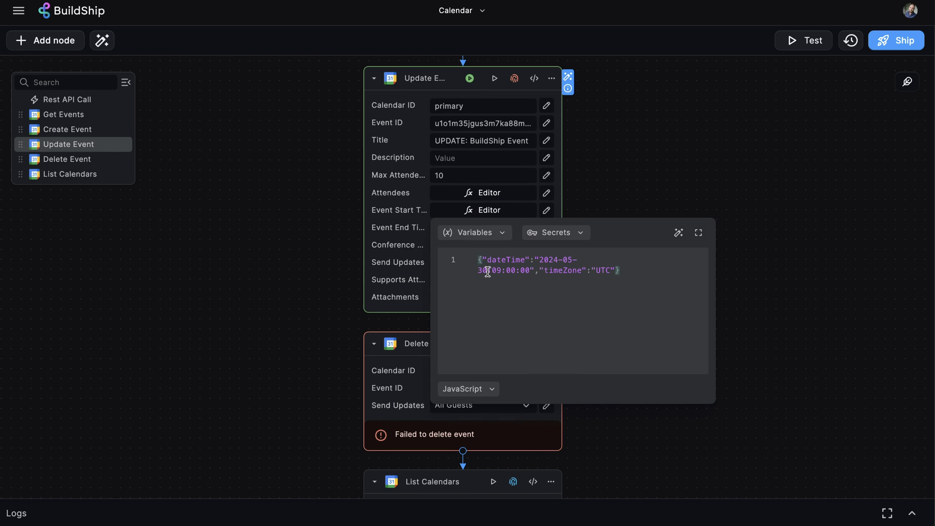
left_click(487, 271)
key("BackSpace")
key("BackSpace")
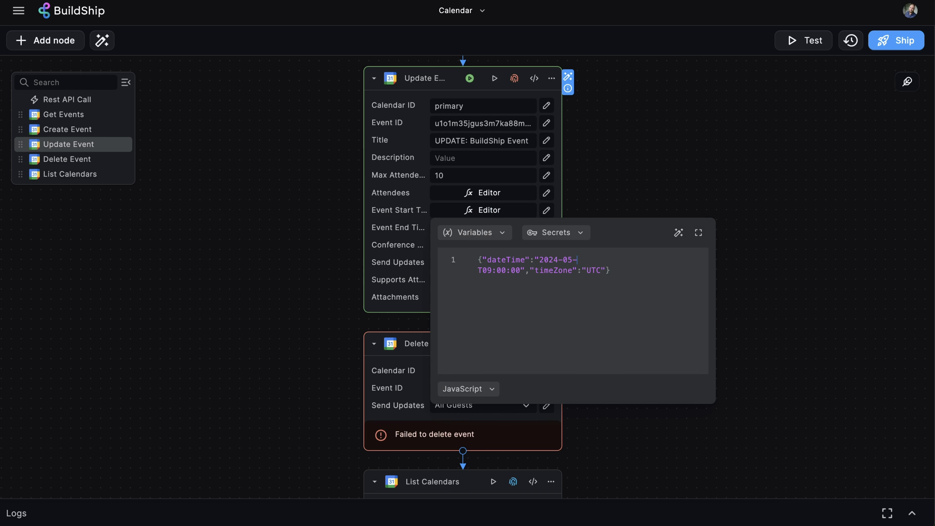
type("29")
left_click(640, 146)
Step: Set the Update Event node's Event End Time to 2024-05-29T21:00:00 UTC and select All for Send Updates
left_click(483, 227)
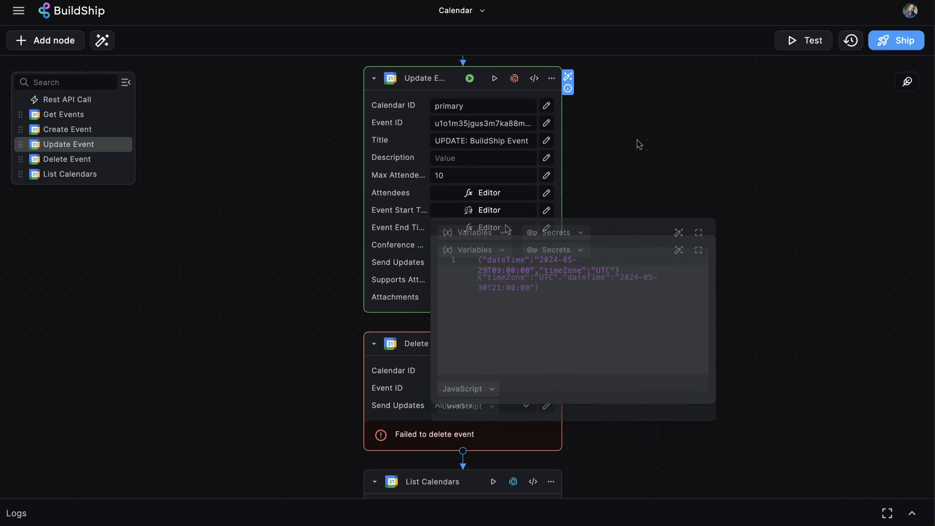
left_click(486, 288)
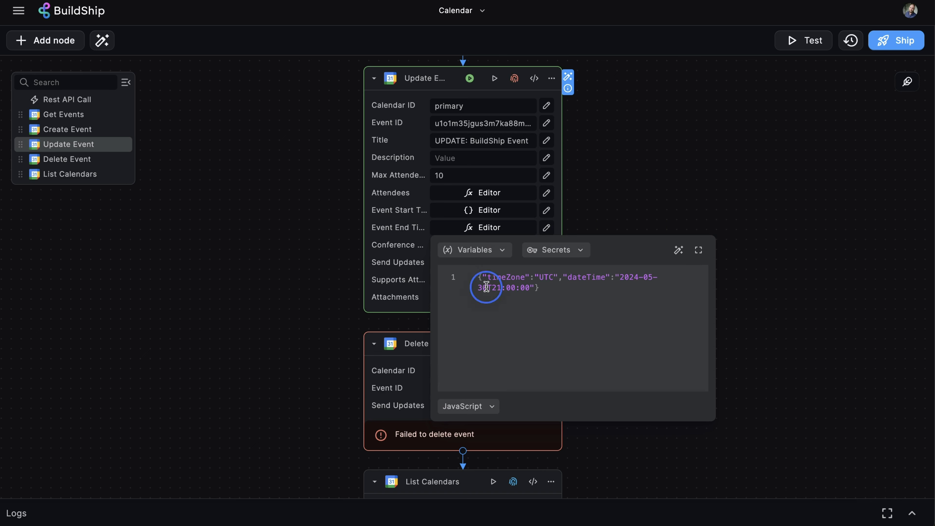
key("BackSpace")
key("BackSpace")
type("29")
left_click(626, 192)
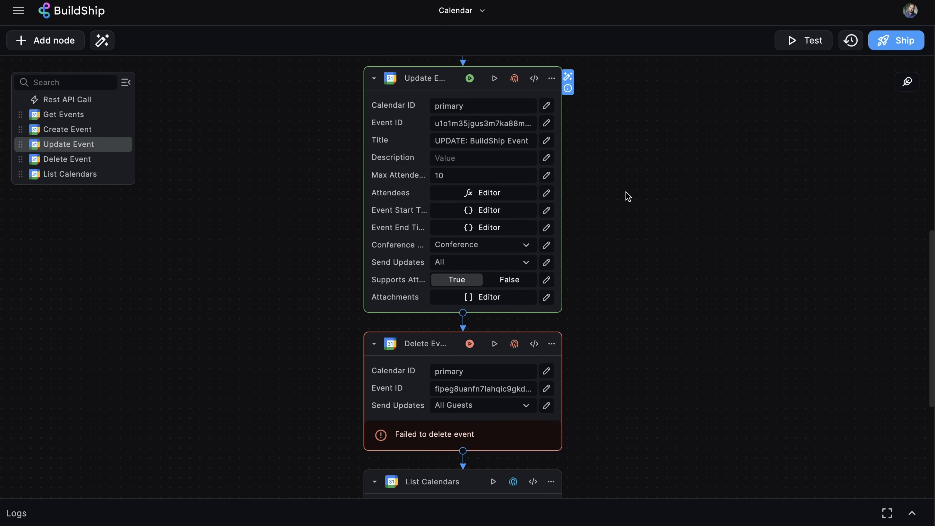
left_click(500, 265)
left_click(478, 282)
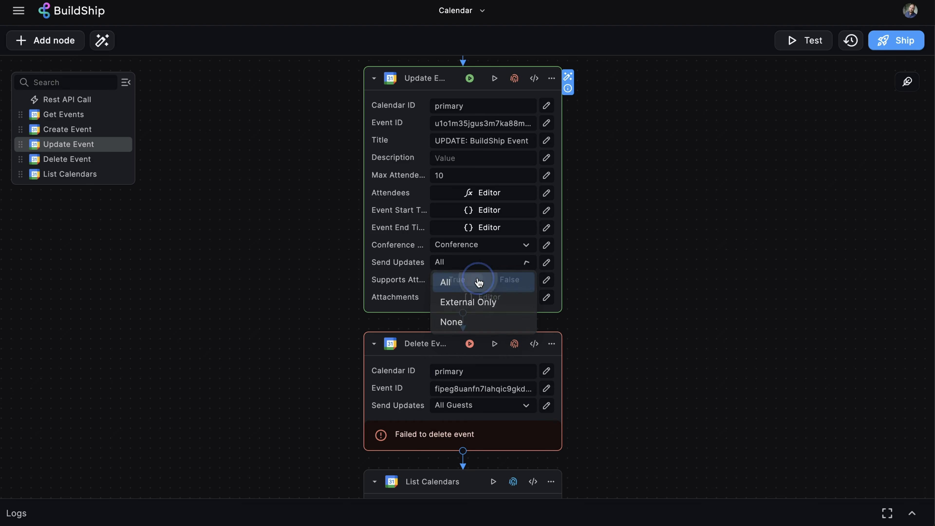
Step: Authenticate the Update Event node, then test the workflow and examine the updated event in the node's result
left_click(514, 79)
left_click(757, 115)
left_click(799, 40)
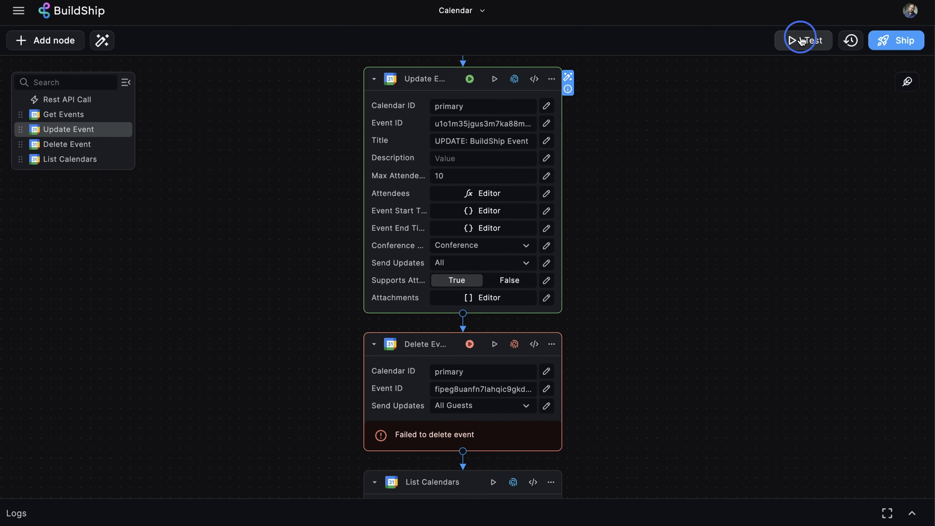
left_click(722, 190)
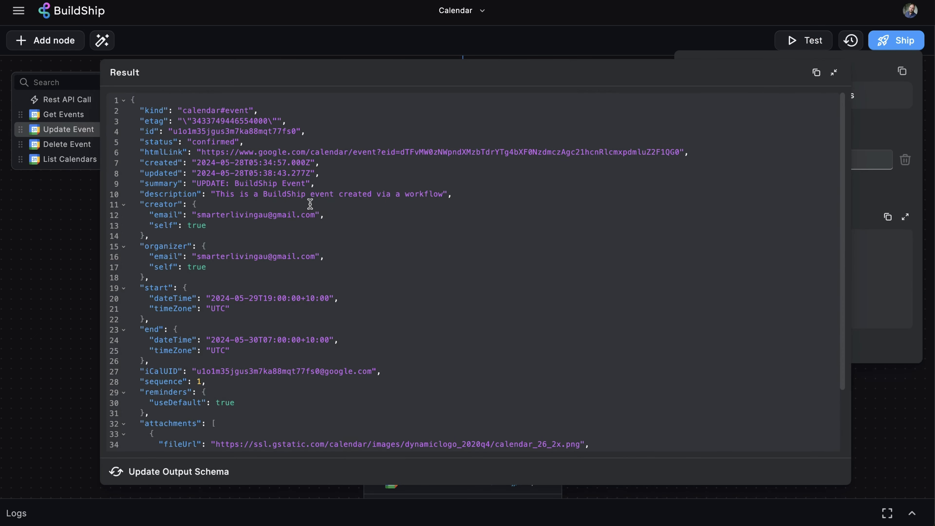
left_click_drag(257, 142, 85, 146)
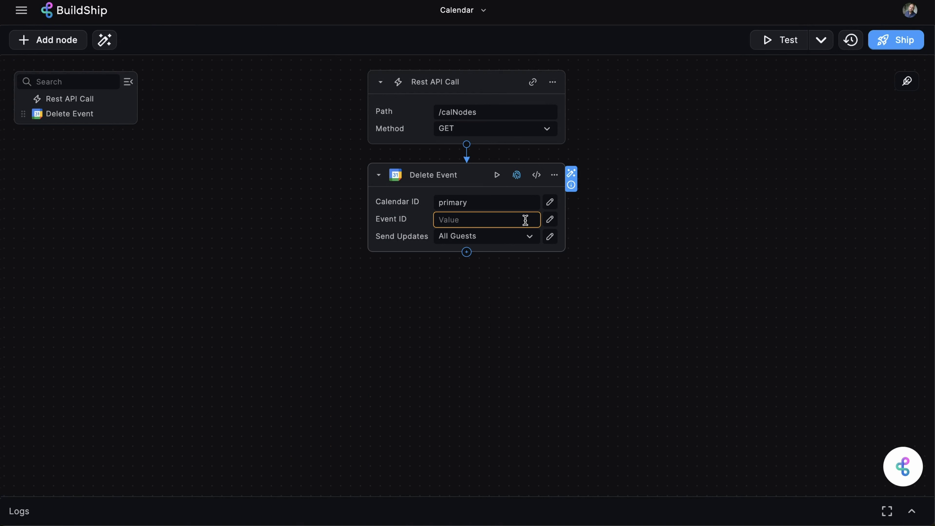
Step: Paste the copied event id into the Delete Event node's Event ID field
left_click(501, 220)
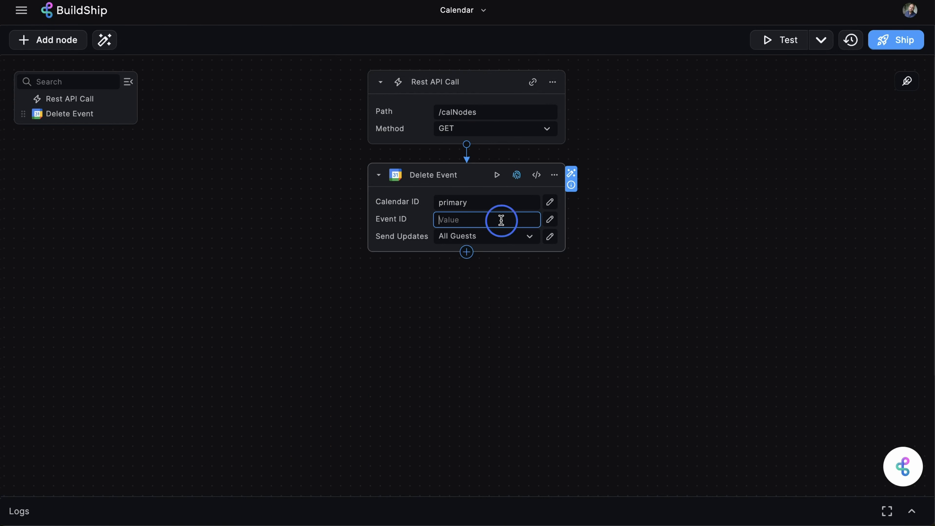
key("ctrl+v")
left_click(612, 196)
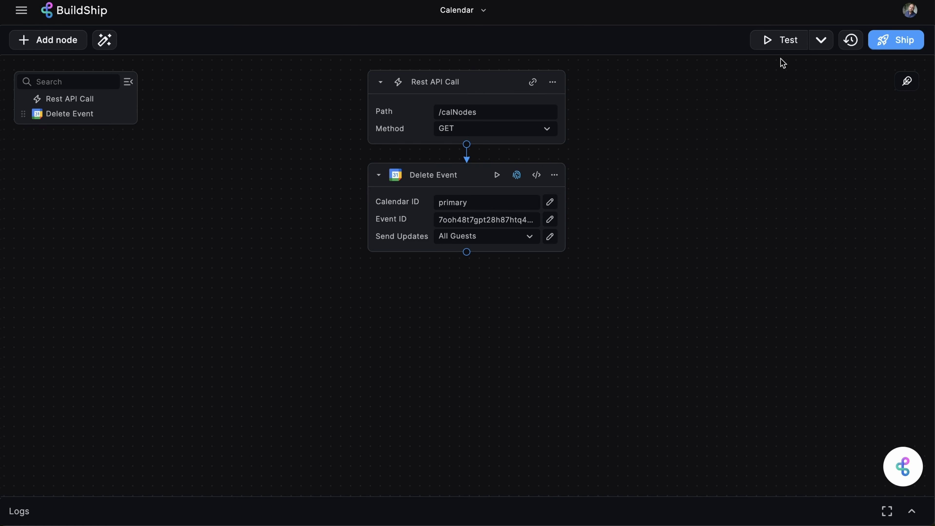
Step: Run the workflow test and inspect the message in the Delete Event node's result
left_click(779, 40)
left_click(735, 187)
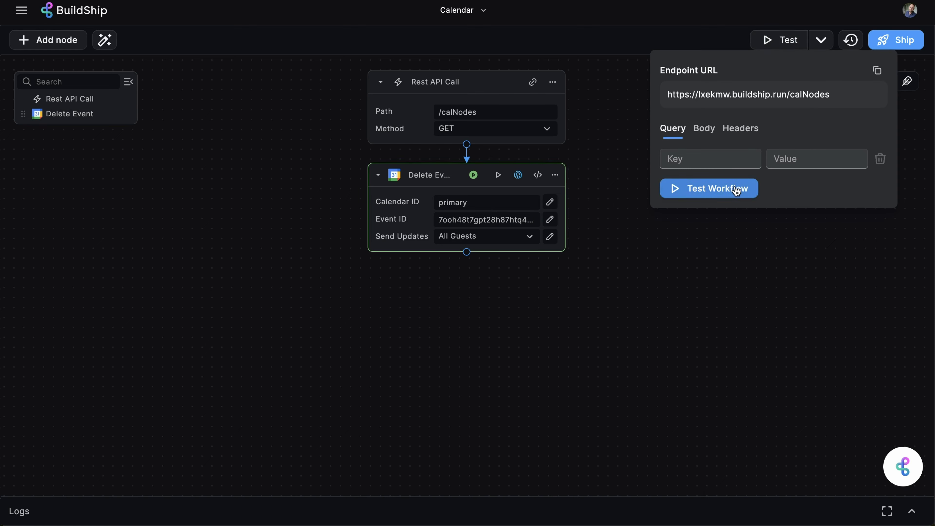
left_click(474, 175)
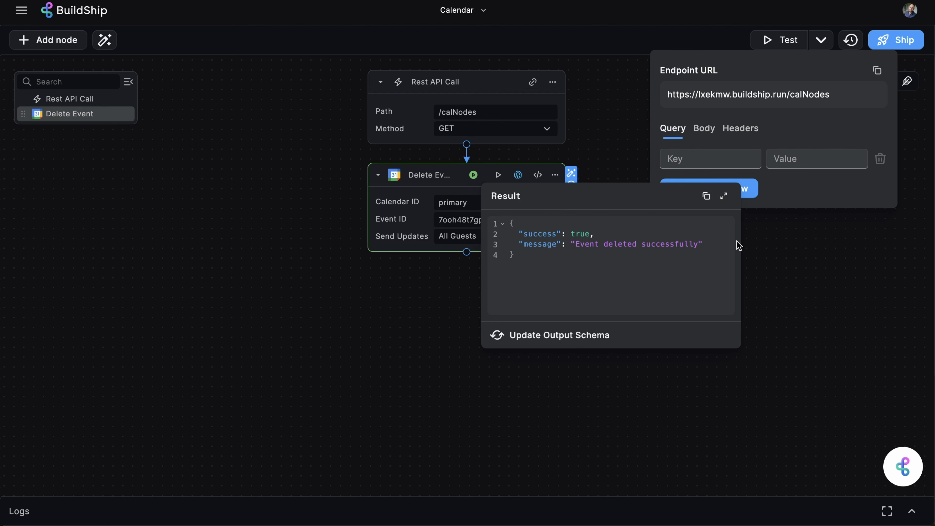
left_click_drag(703, 245, 482, 246)
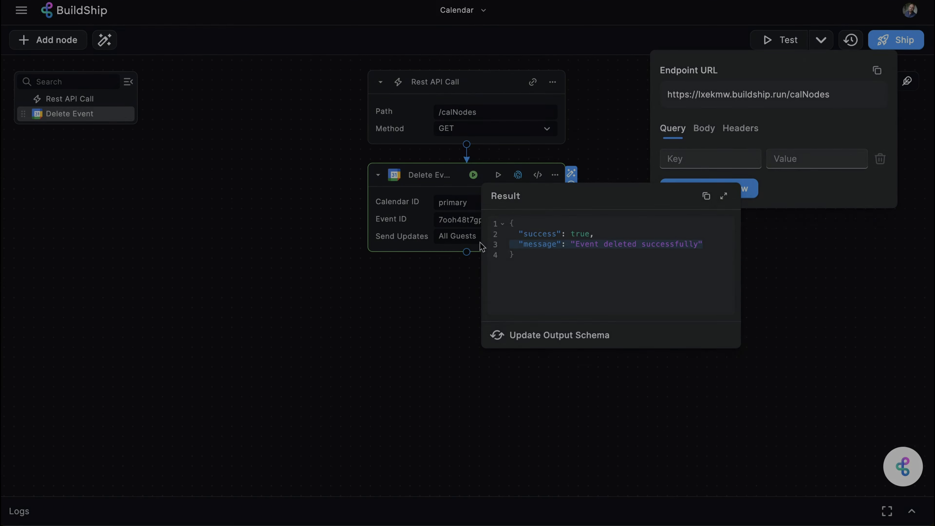